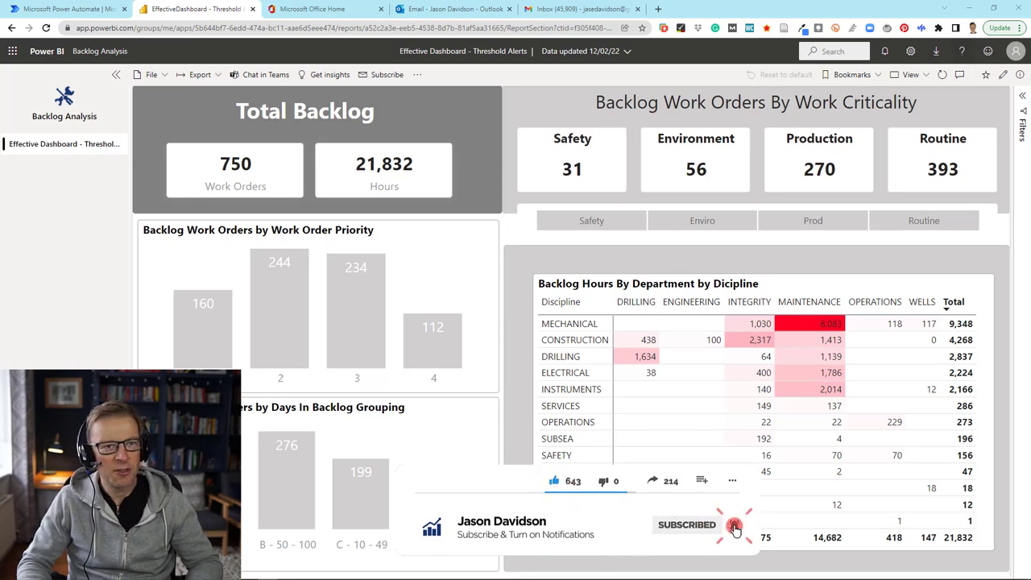
Step: Return from the report to the Backlog Analysis app's content list
click(1004, 75)
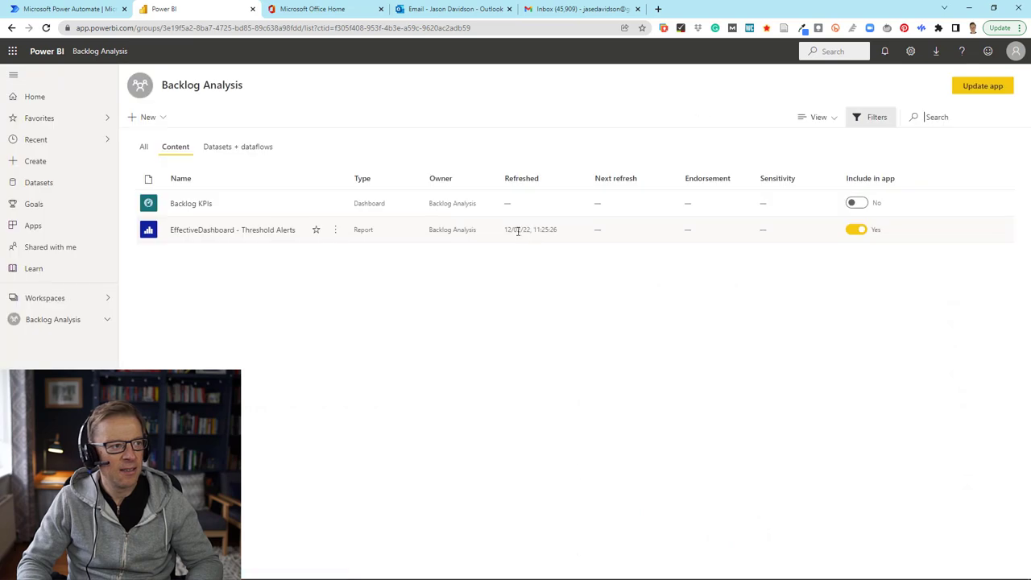
Step: Open the Backlog KPIs dashboard and bring up Manage alerts for its Safety tile
click(186, 205)
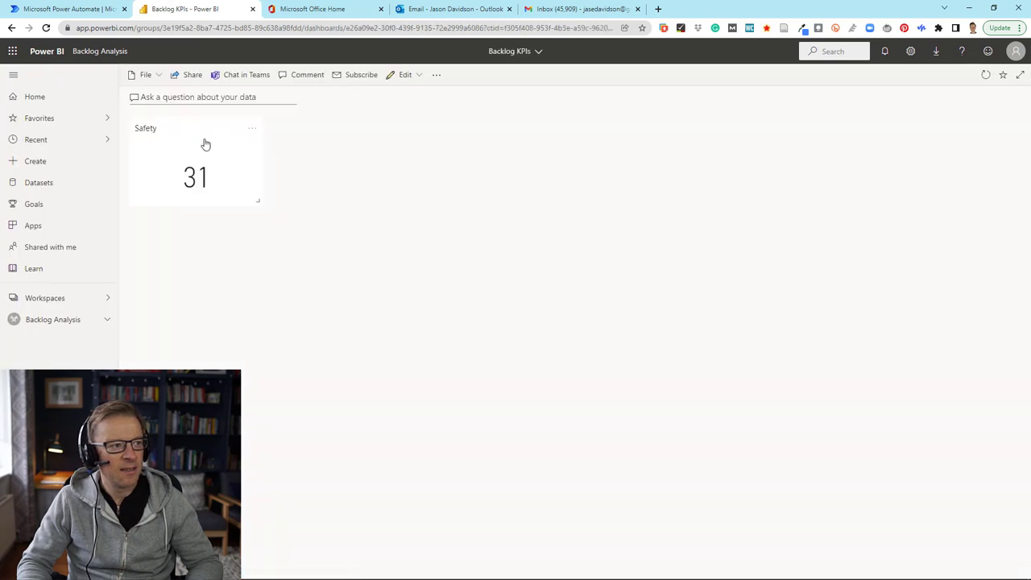
click(256, 132)
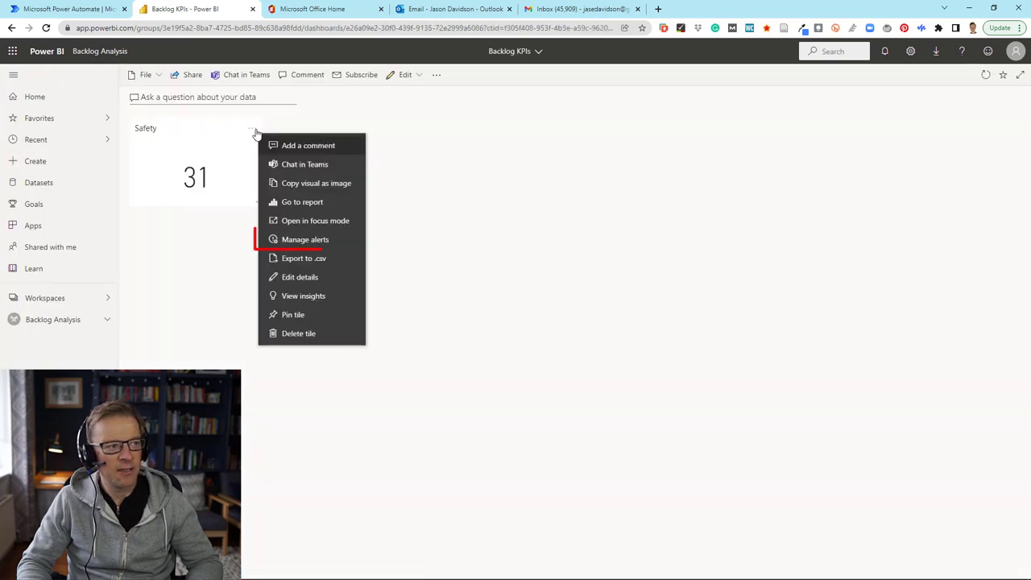
click(305, 240)
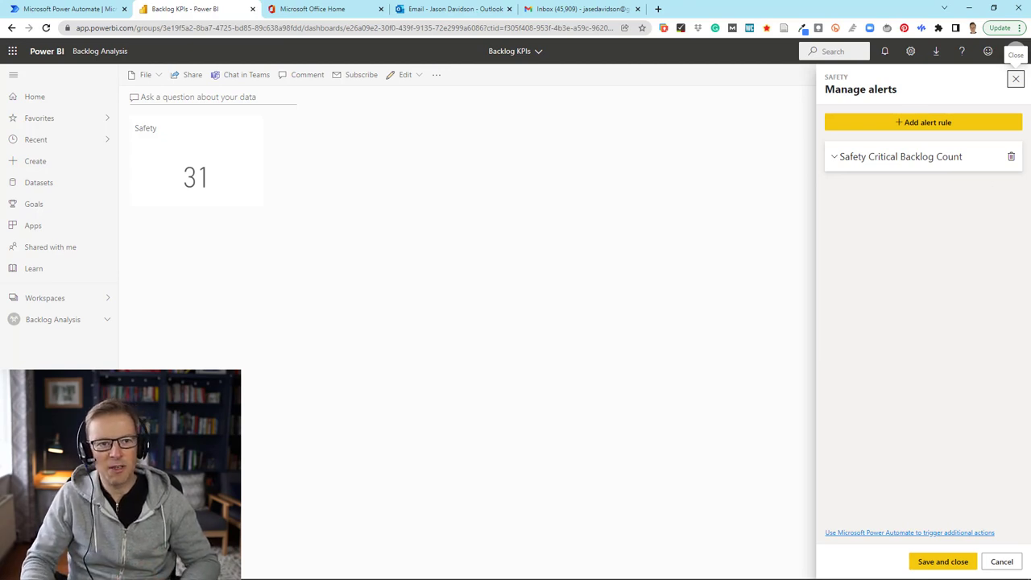
Step: Review the Safety Critical Backlog Count rule (Work Orders above 30), then switch to Power Automate
click(900, 159)
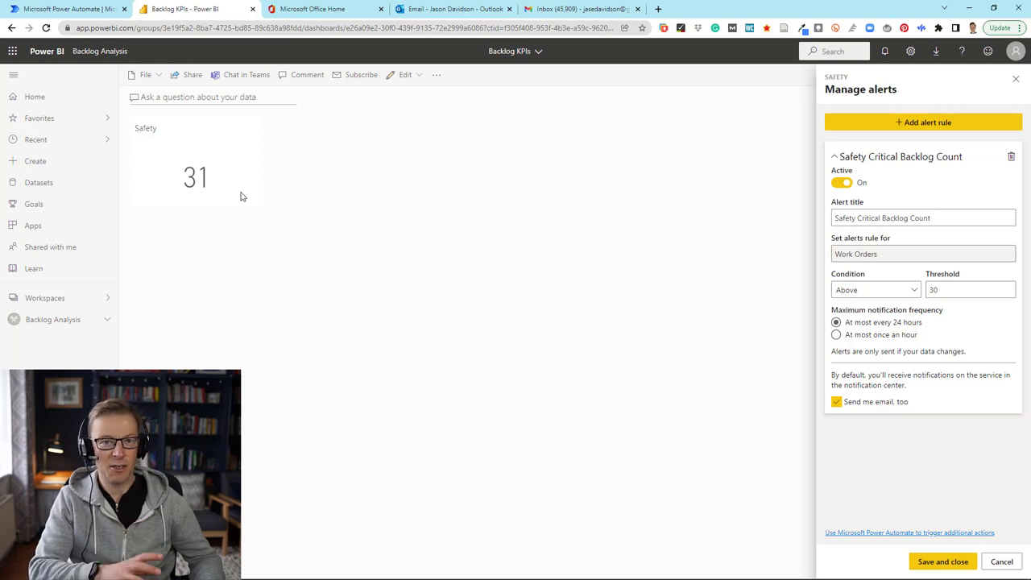
click(70, 11)
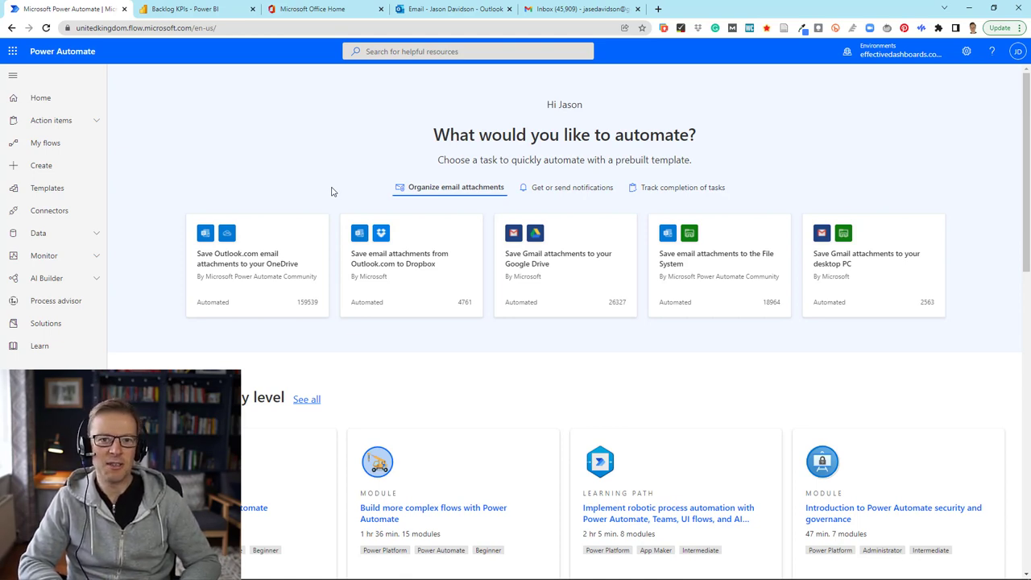
Step: Start building a new automated cloud flow from the Create page
click(387, 51)
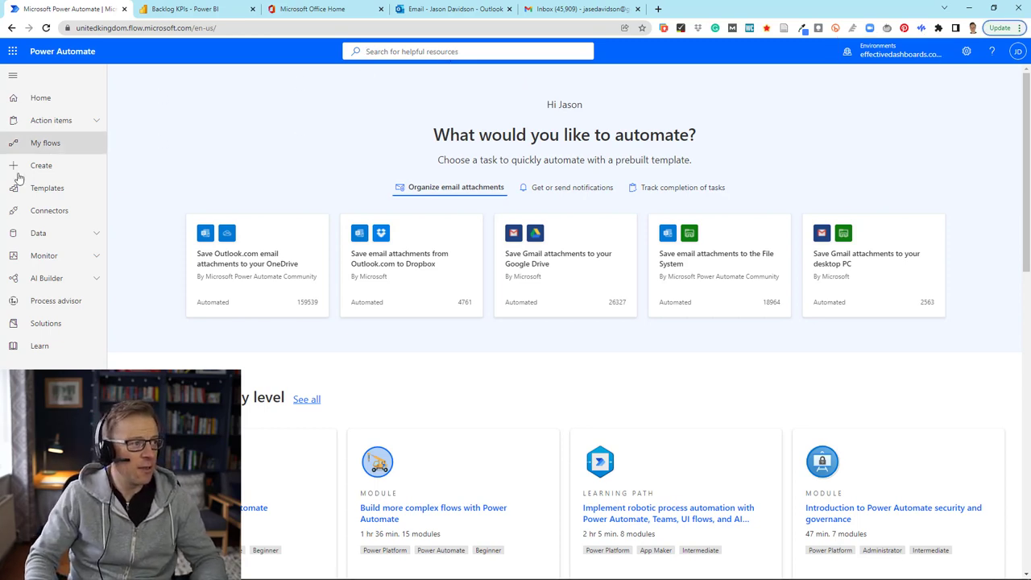
click(44, 168)
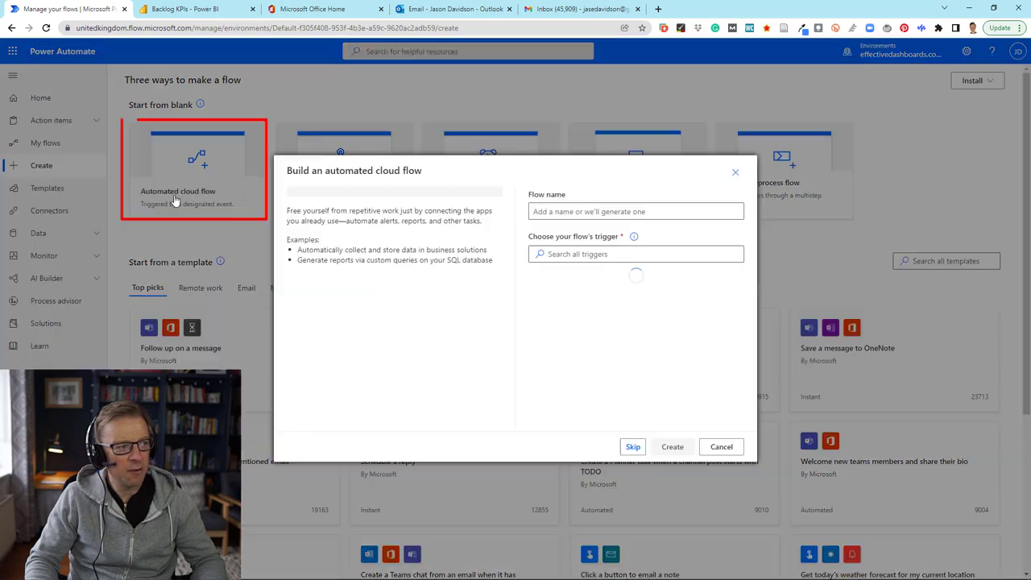
click(176, 200)
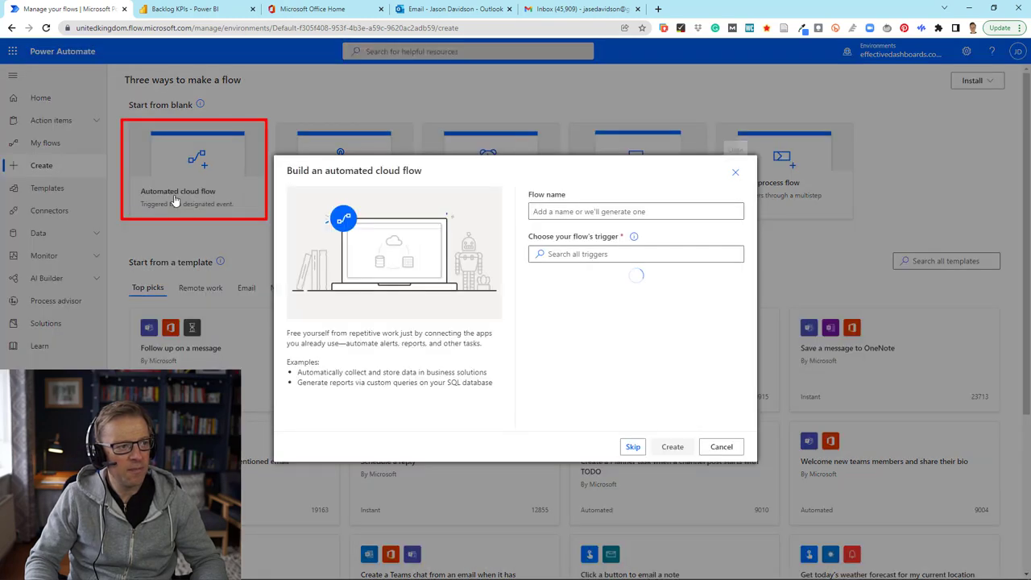
Step: Name the new flow 'Safety Critical Backlog Alerta'
click(593, 212)
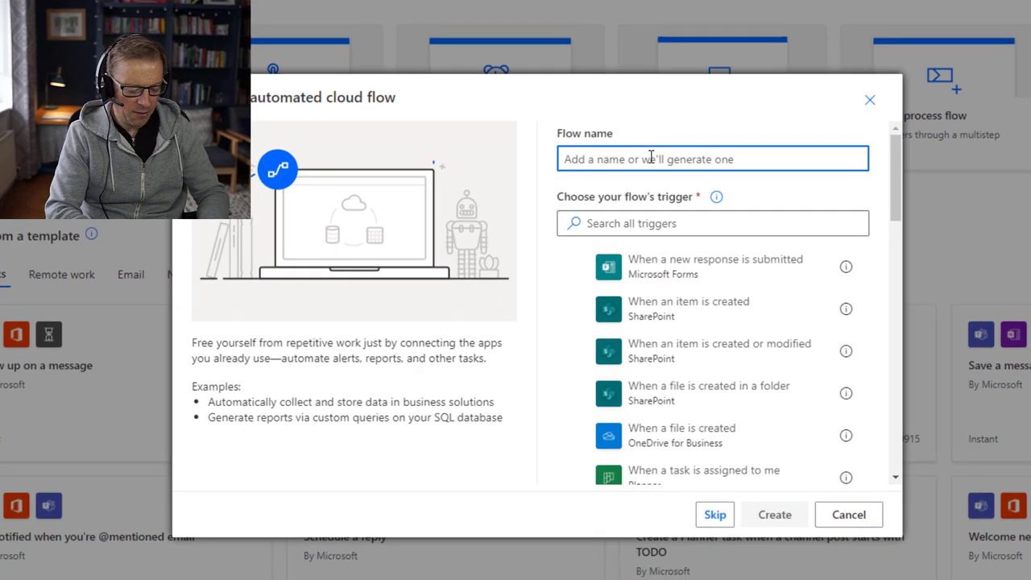
text(Safet)
text(y Criti)
text(c)
key(BackSpace)
text(tical Baldo g)
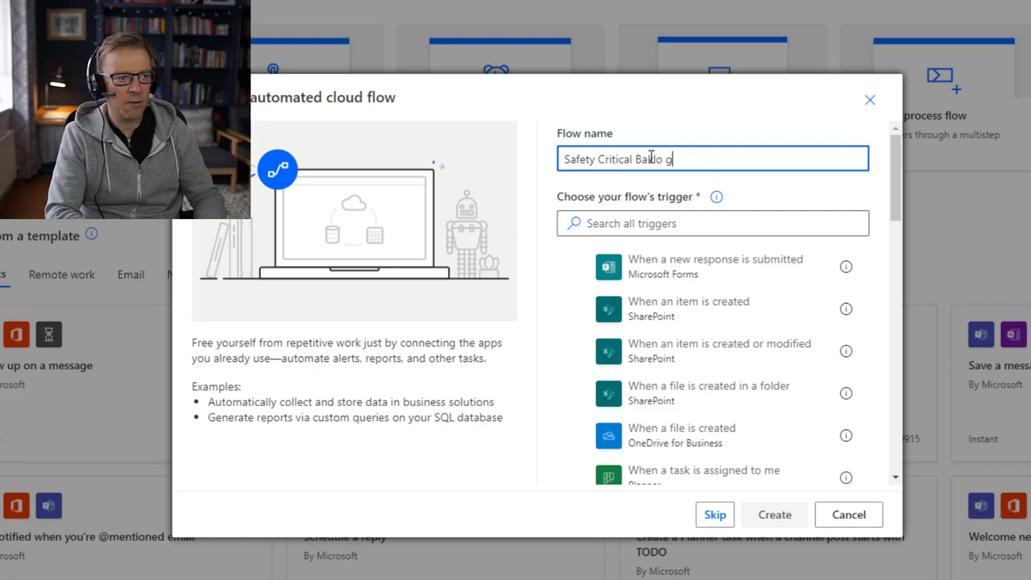
key(BackSpace)
key(BackSpace)
key(BackSpace)
key(BackSpace)
key(BackSpace)
text(cklog Alerta)
Step: Pick the Power BI trigger 'When a data driven alert is triggered' and create the flow
click(599, 223)
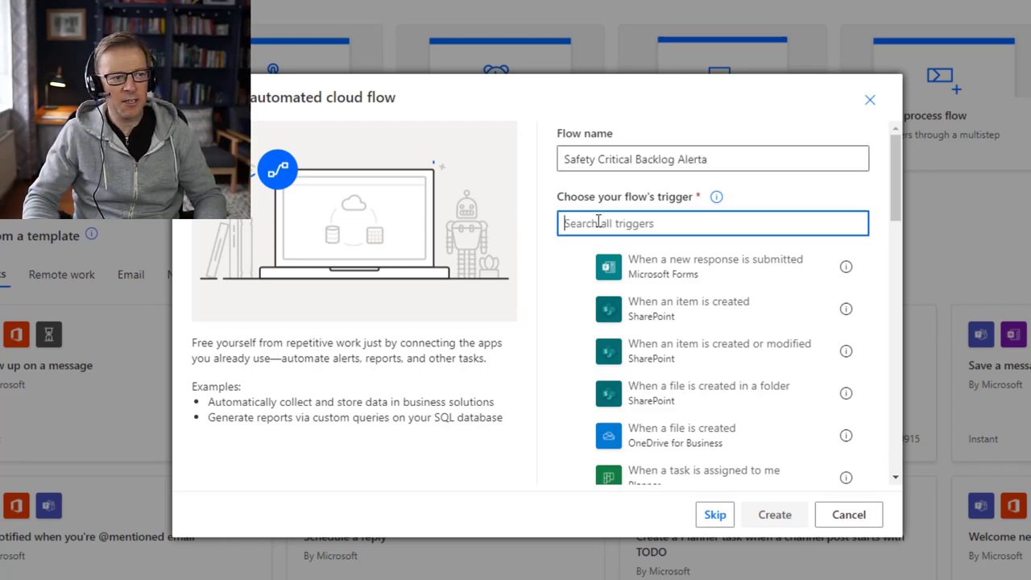
text(power)
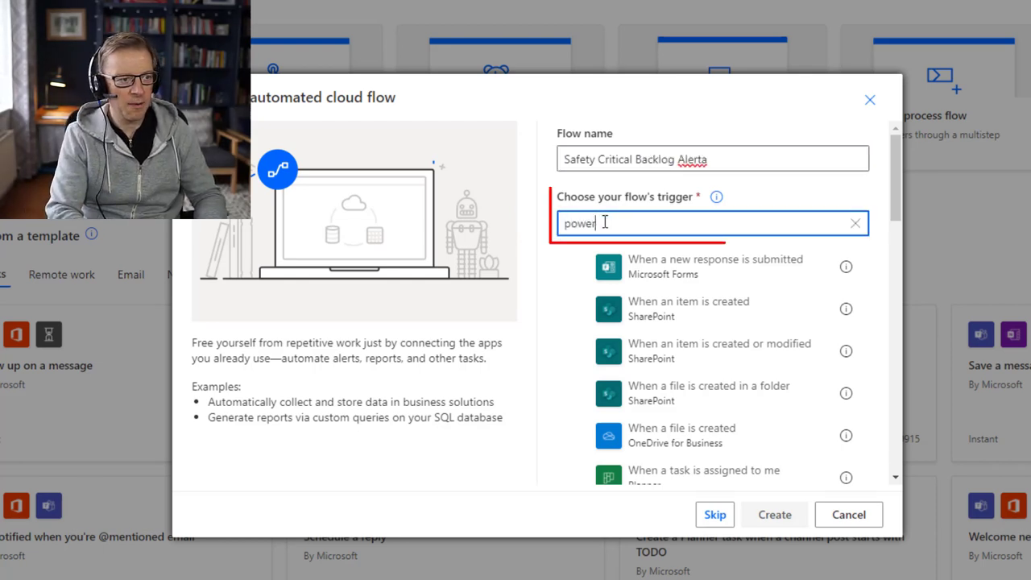
text( bi)
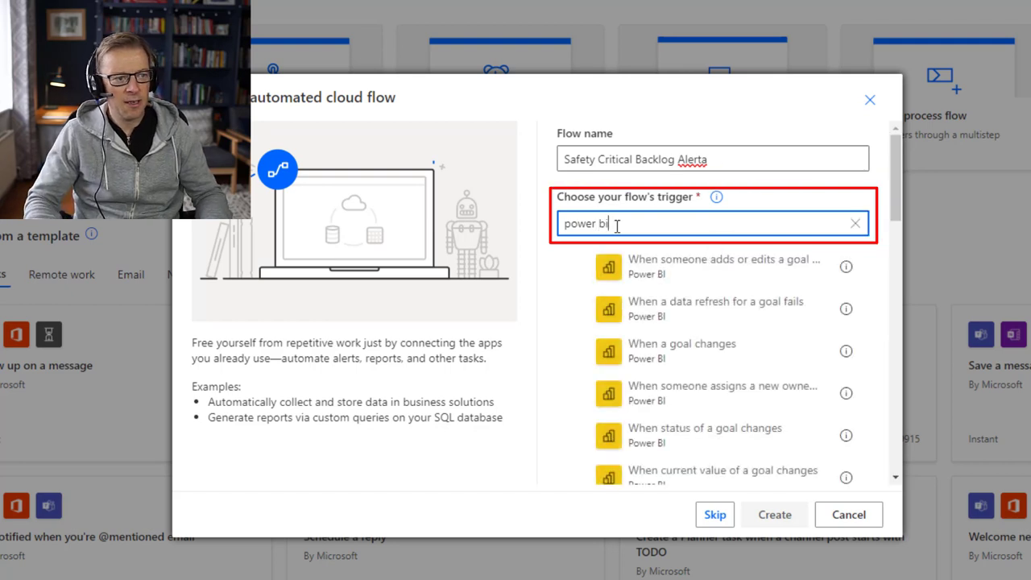
drag(897, 144, 897, 165)
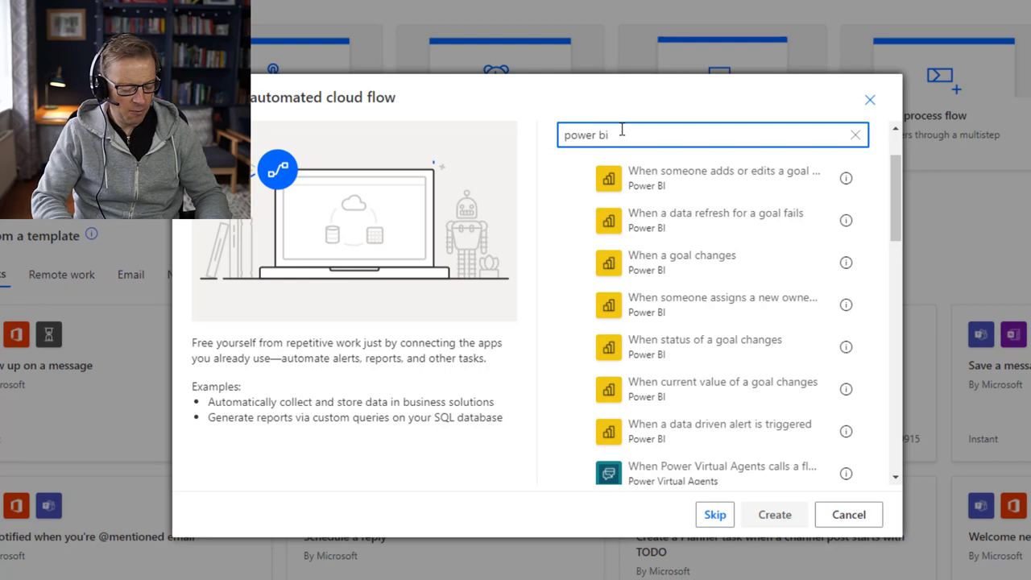
text(alr)
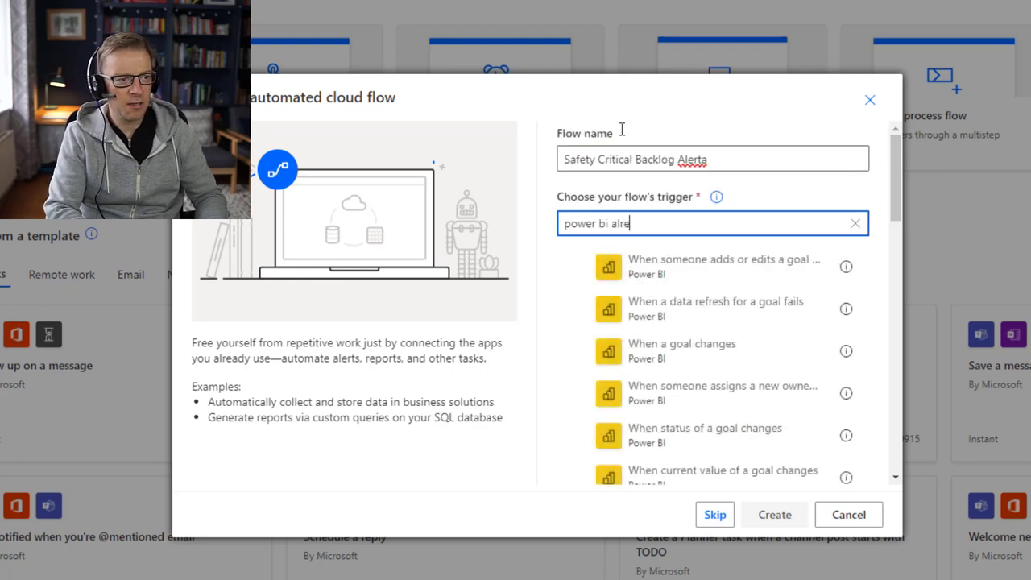
key(BackSpace)
text(ert)
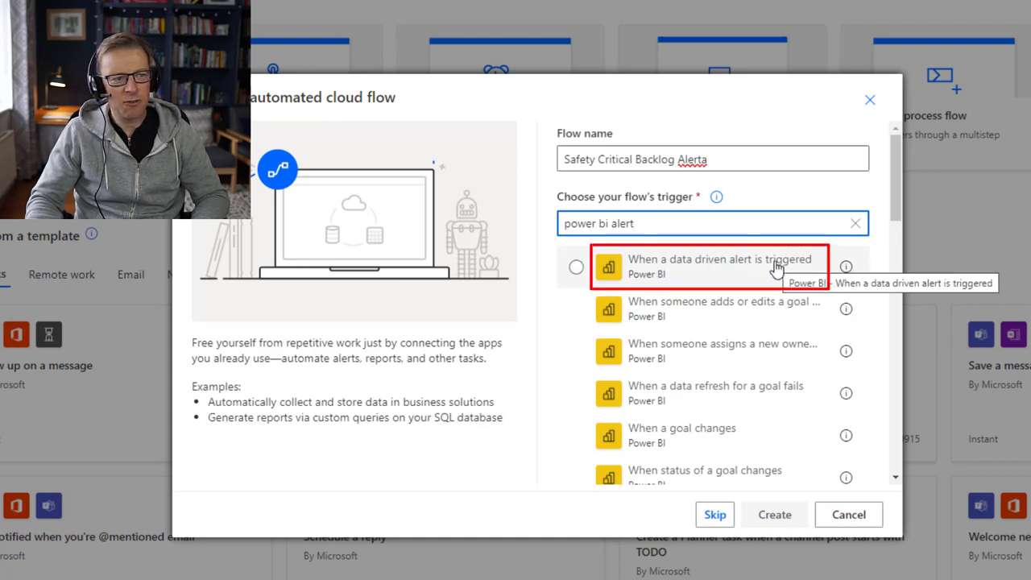
click(721, 274)
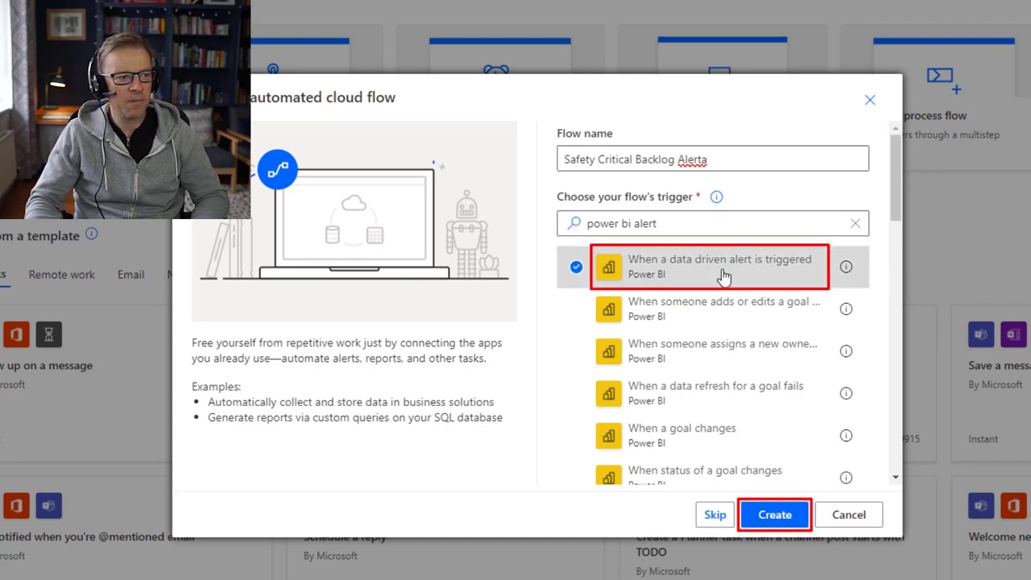
click(783, 515)
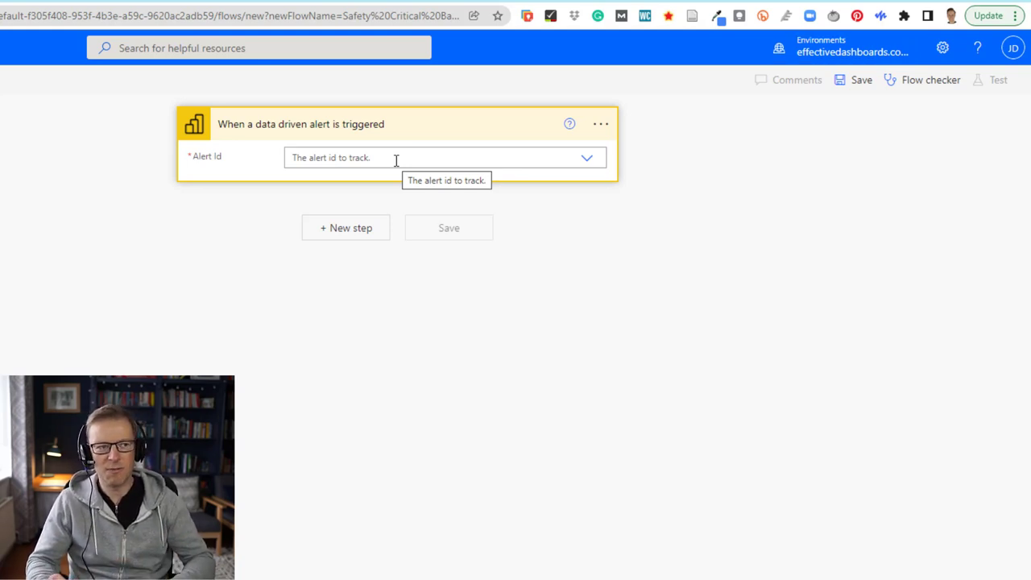
Step: Set the trigger's Alert Id to Safety Critical Backlog Count and add a new step
click(395, 158)
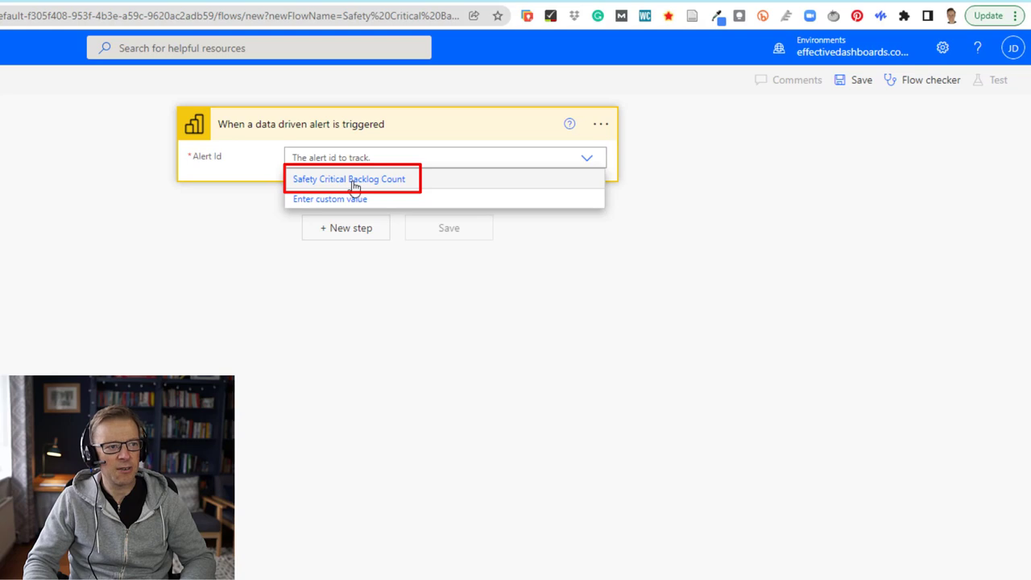
click(354, 181)
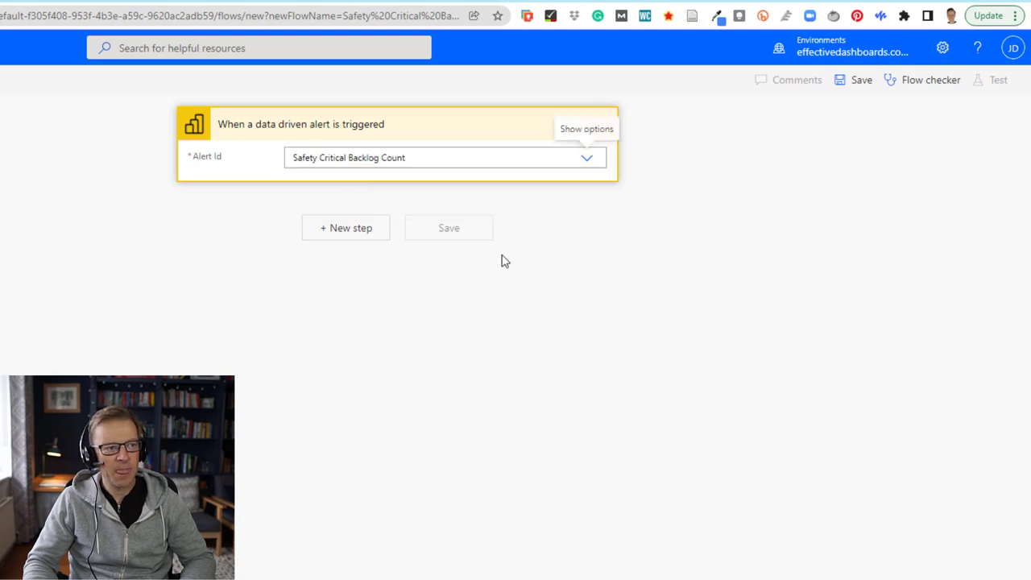
click(349, 230)
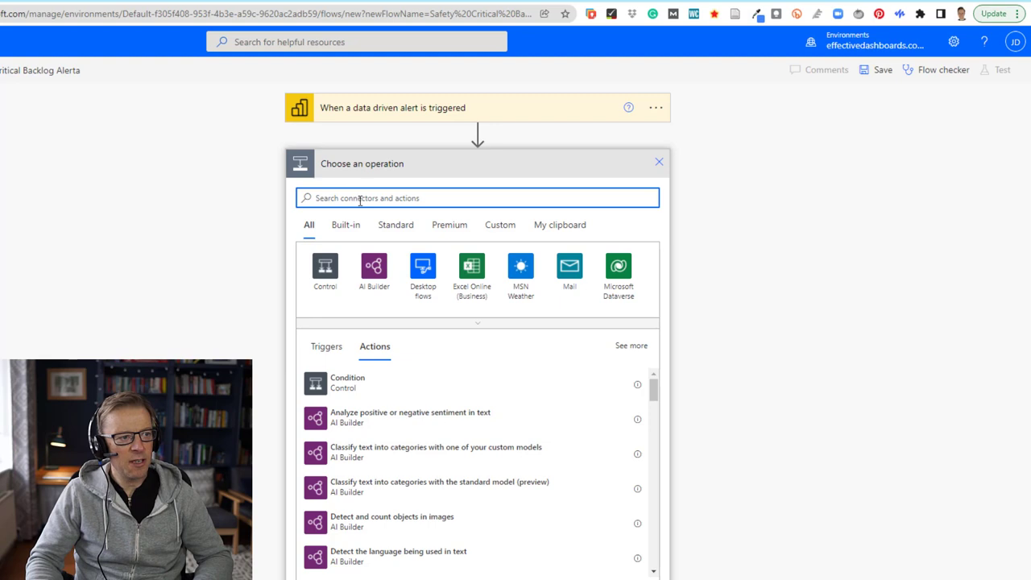
Step: Add the Office 365 Outlook Send an email (V2) action after the alert trigger
text(email)
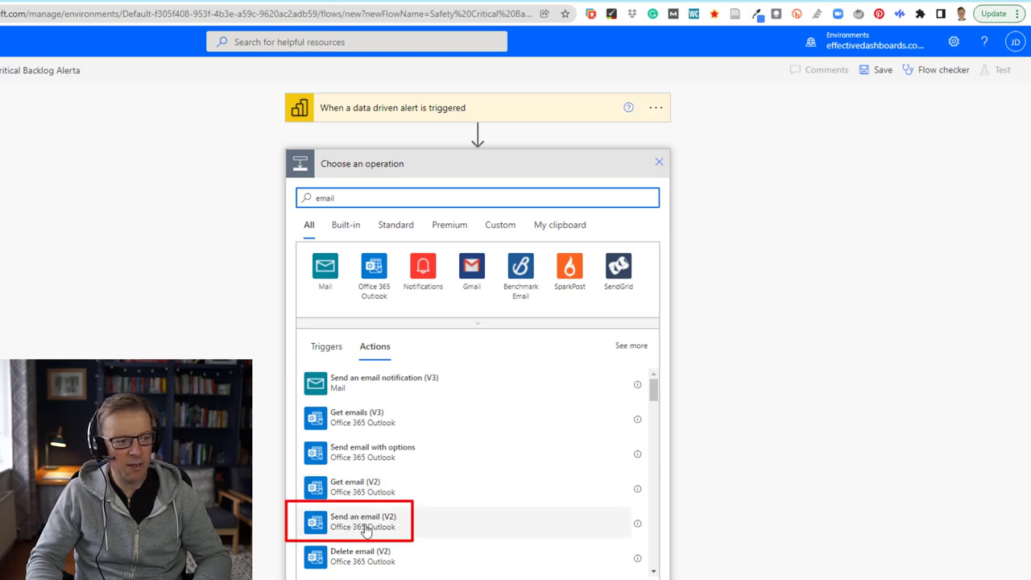
click(365, 529)
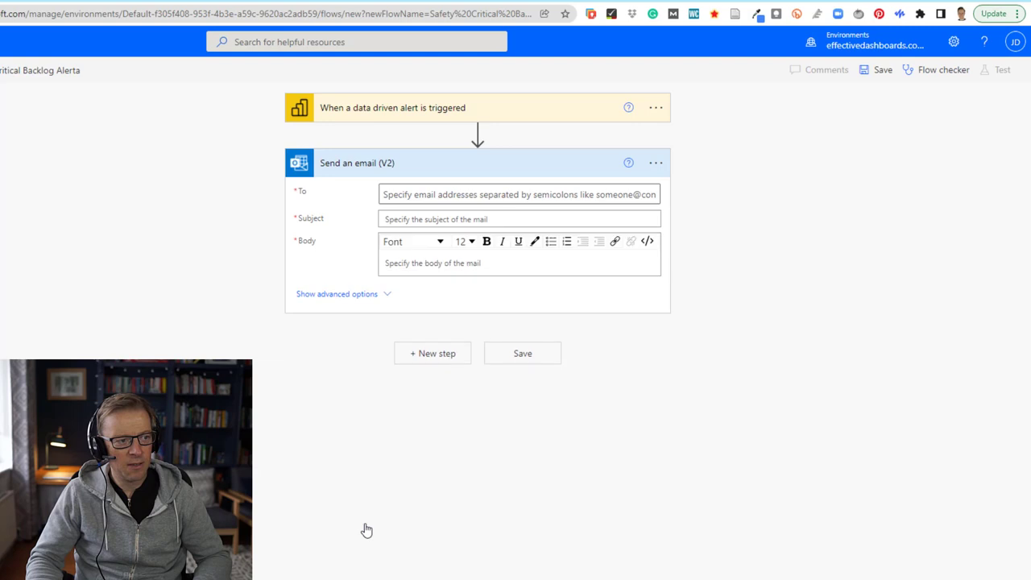
click(386, 194)
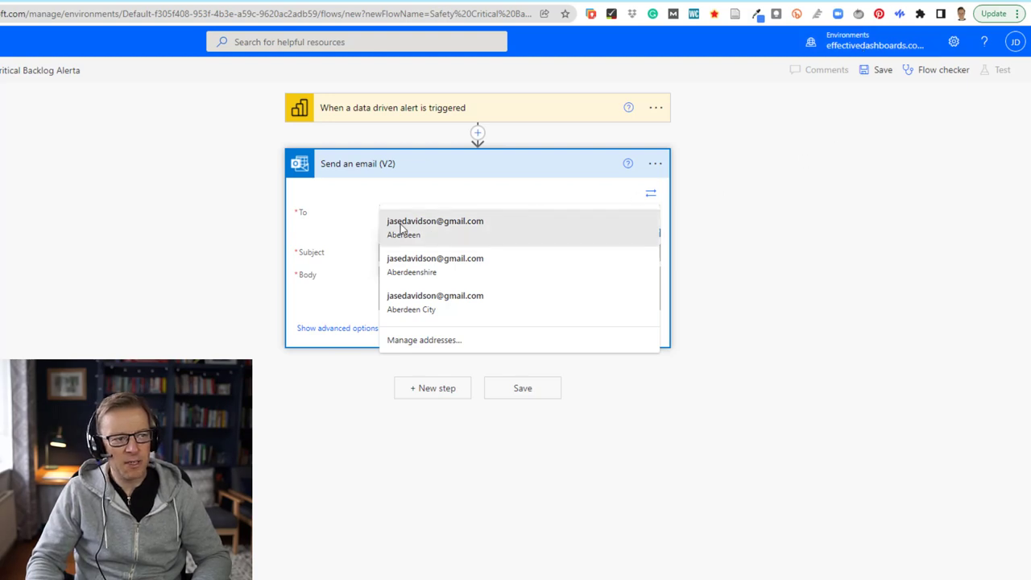
Step: Add two recipients to To: the first suggested address and a searched contact
click(450, 230)
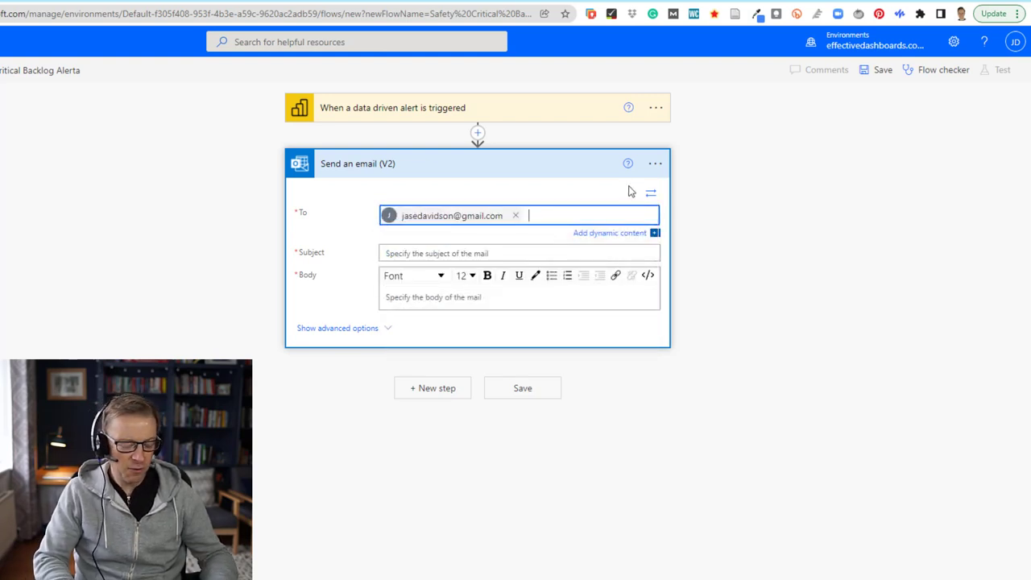
text(jason)
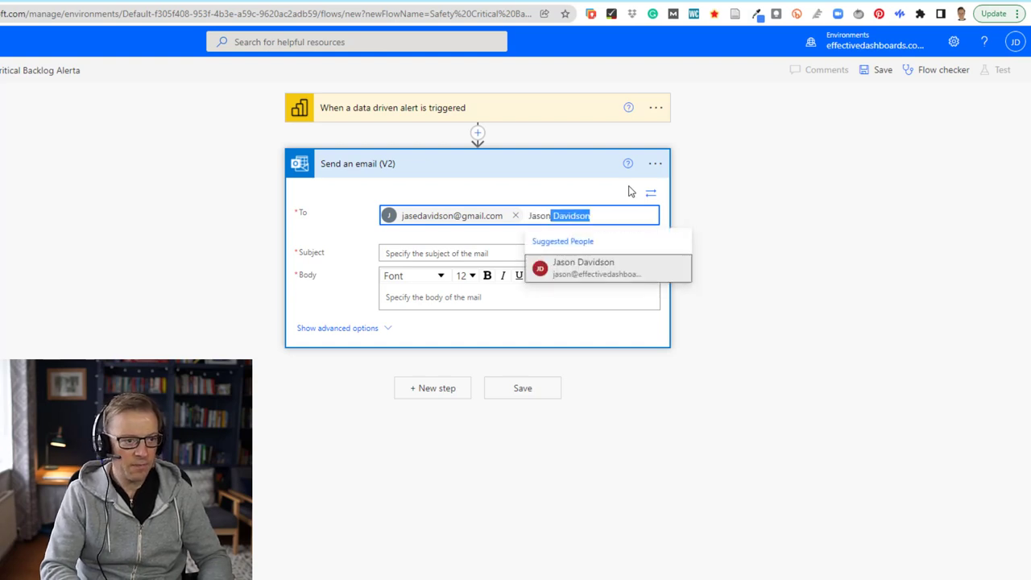
click(591, 275)
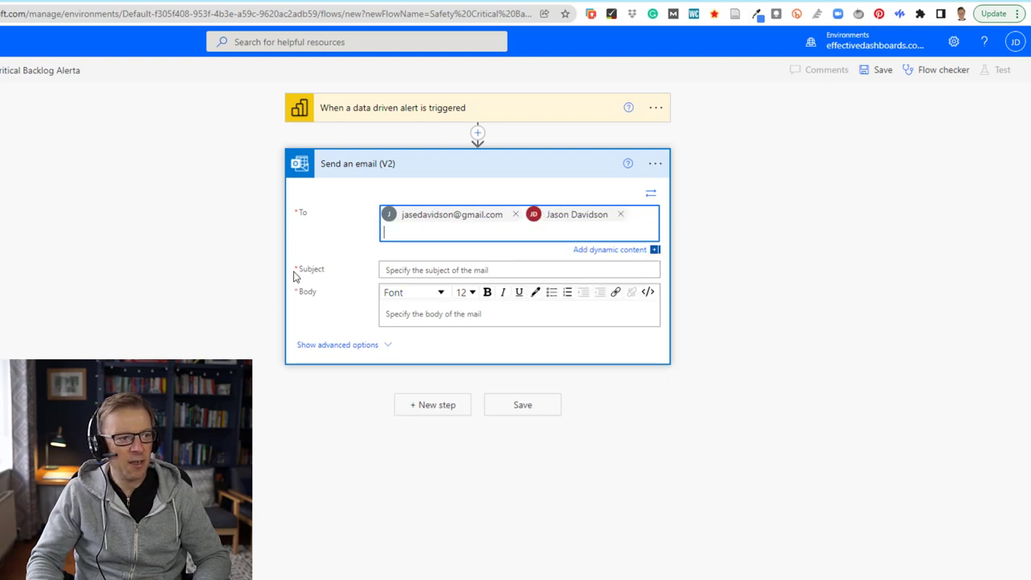
click(421, 270)
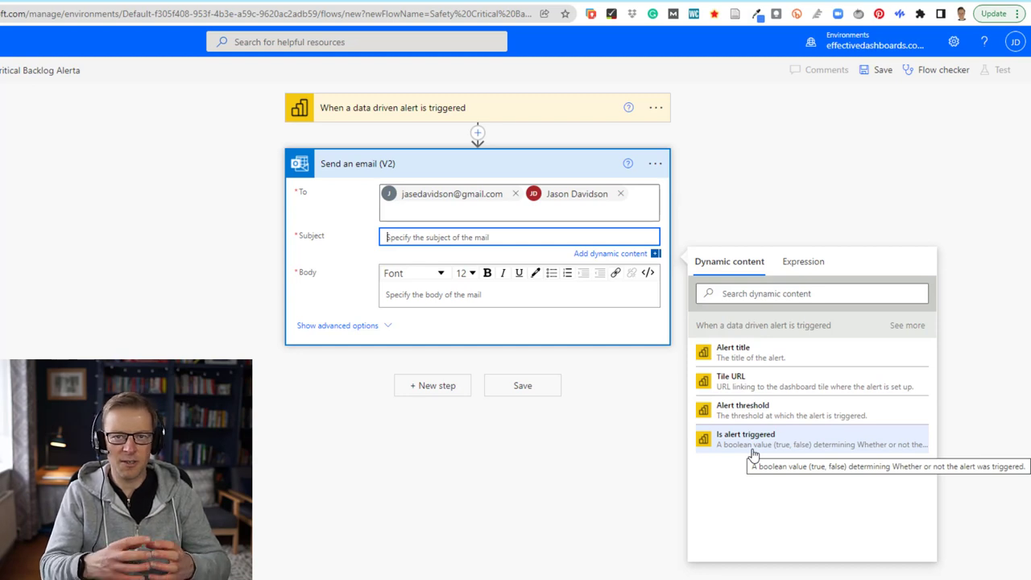
Step: Build the subject 'ALERT: [Alert title] is above [Alert threshold]' from text and alert fields
click(811, 273)
click(810, 269)
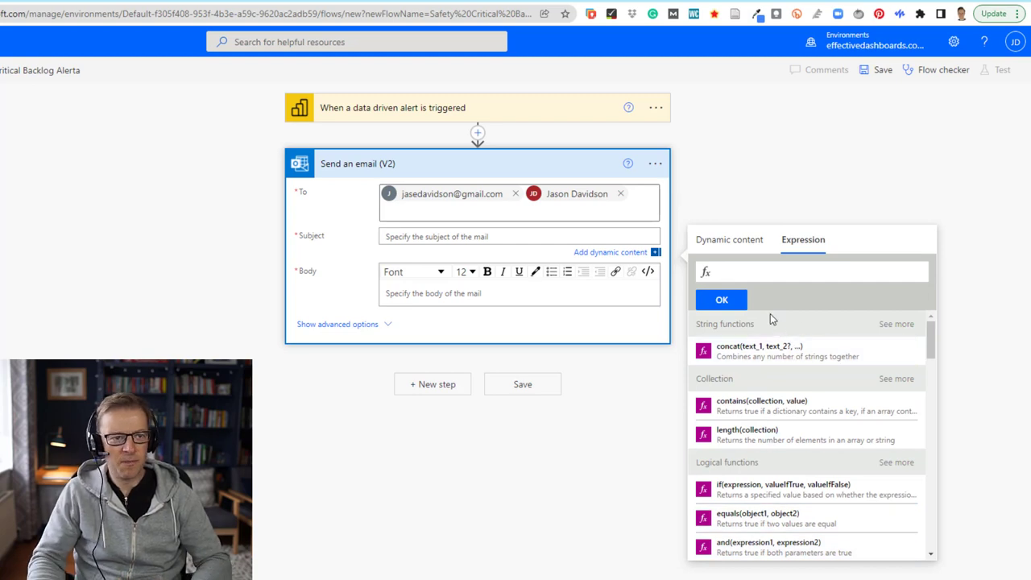
click(737, 243)
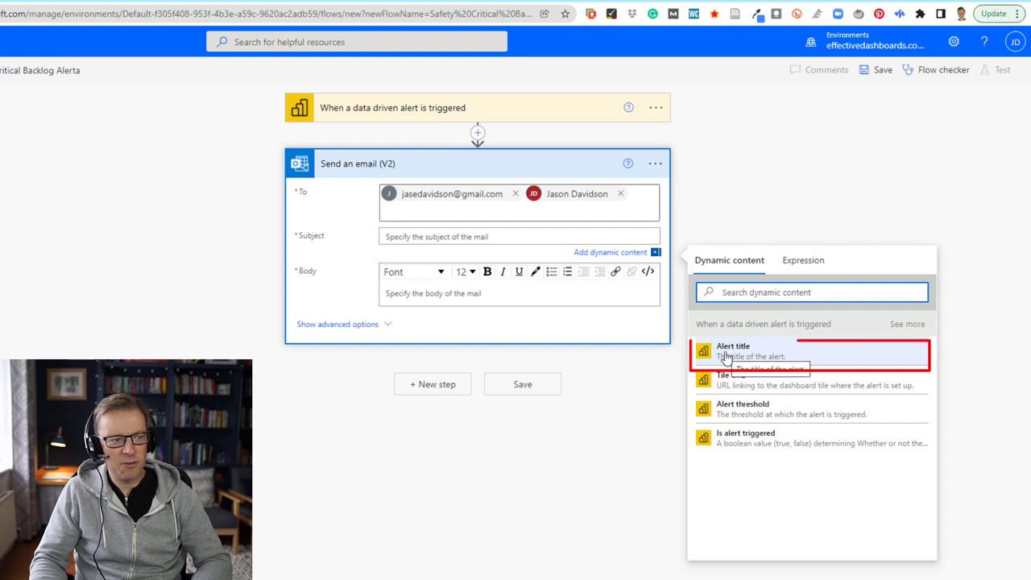
click(725, 357)
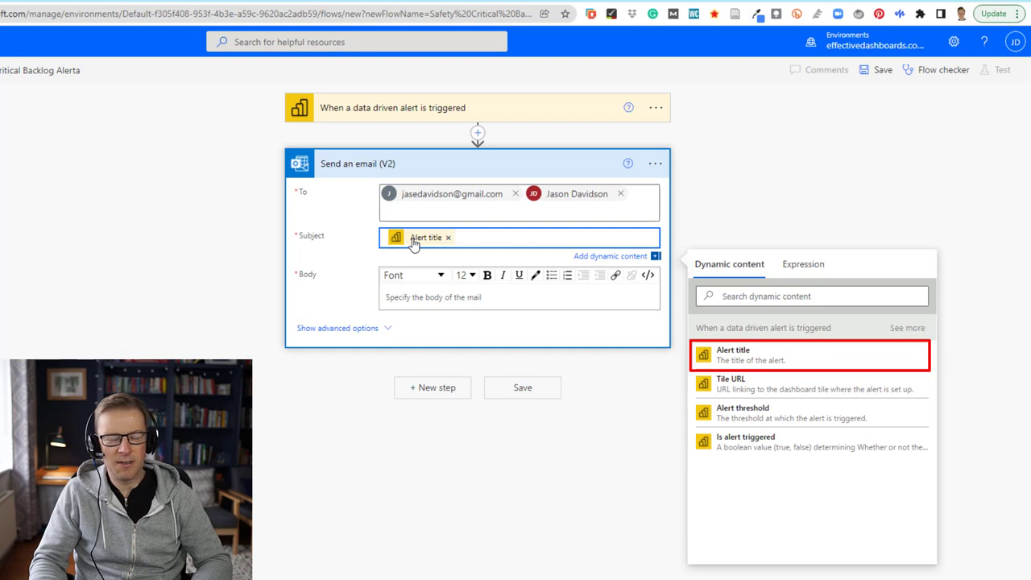
mouse_move(413, 241)
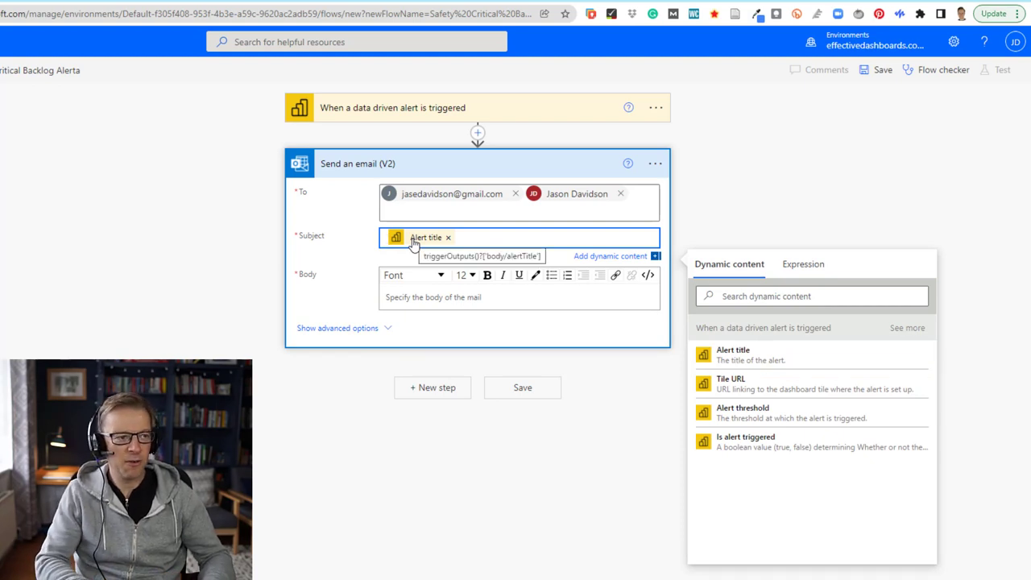
text(ALERT:)
key(End)
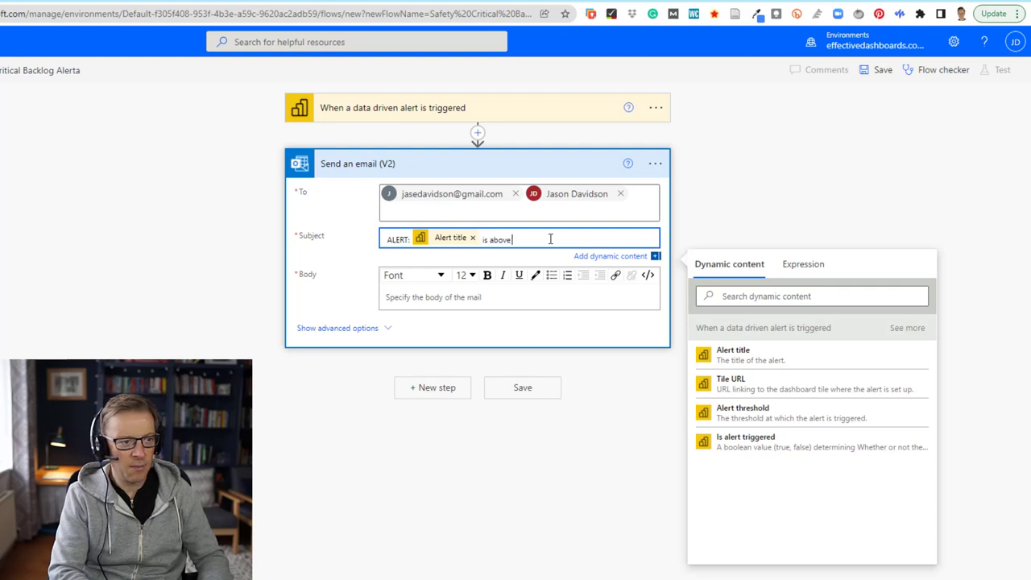
click(757, 421)
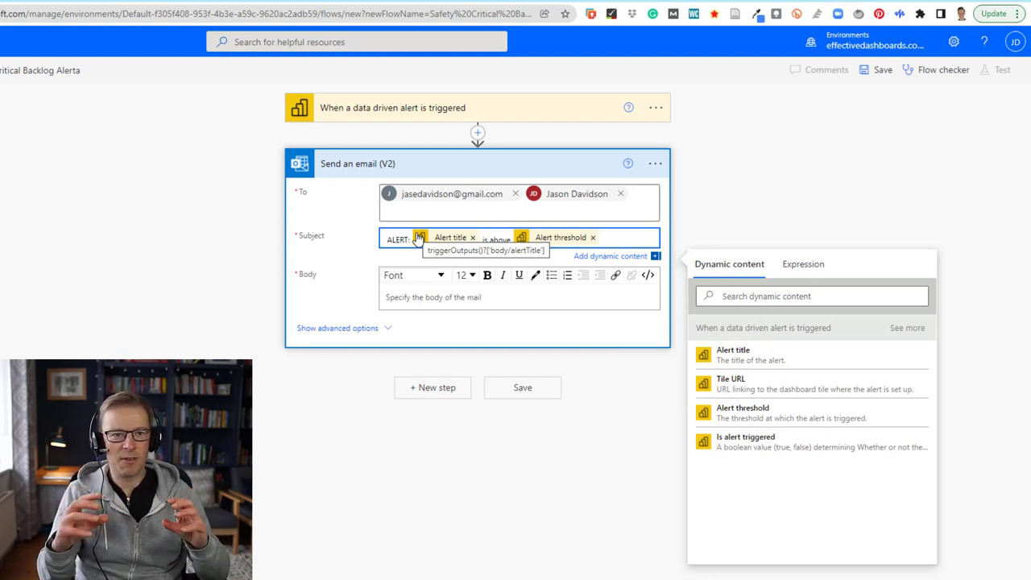
Step: Begin the email body with 'Hi,' followed by a new line
click(413, 296)
text(Hi,)
key(Return)
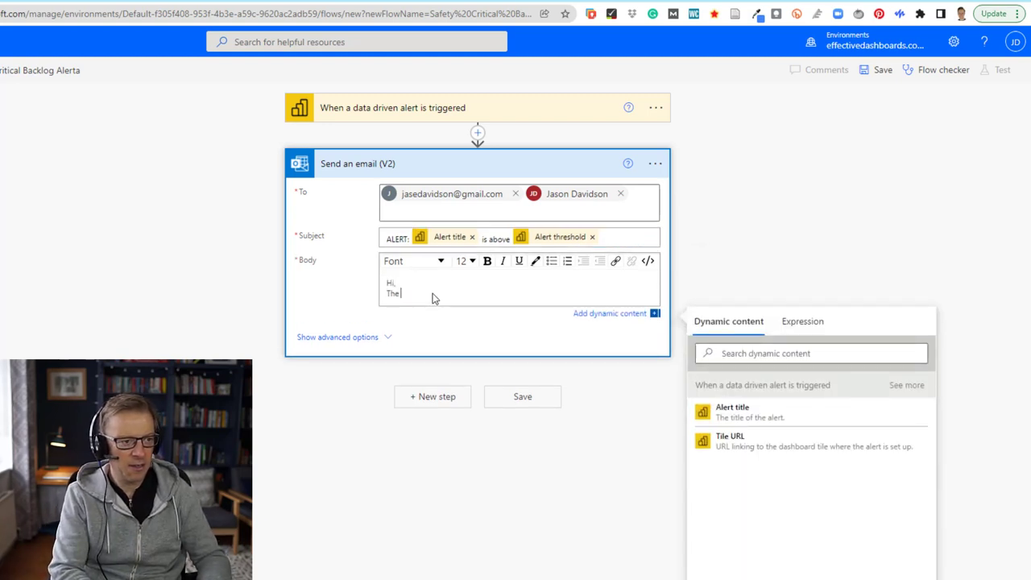
Step: Extend the subject with '. It is currently' and the Tile value field
click(906, 386)
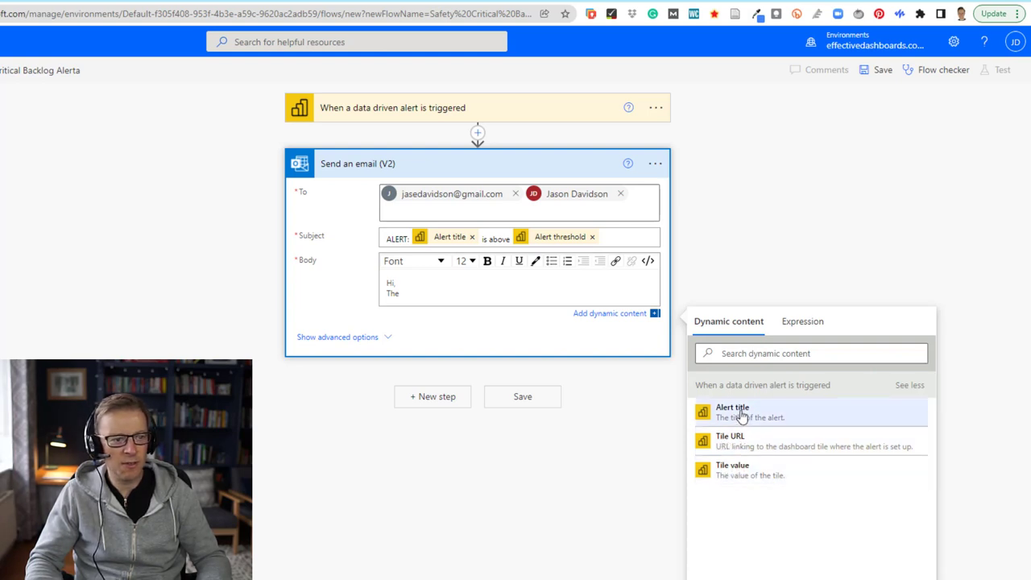
click(621, 238)
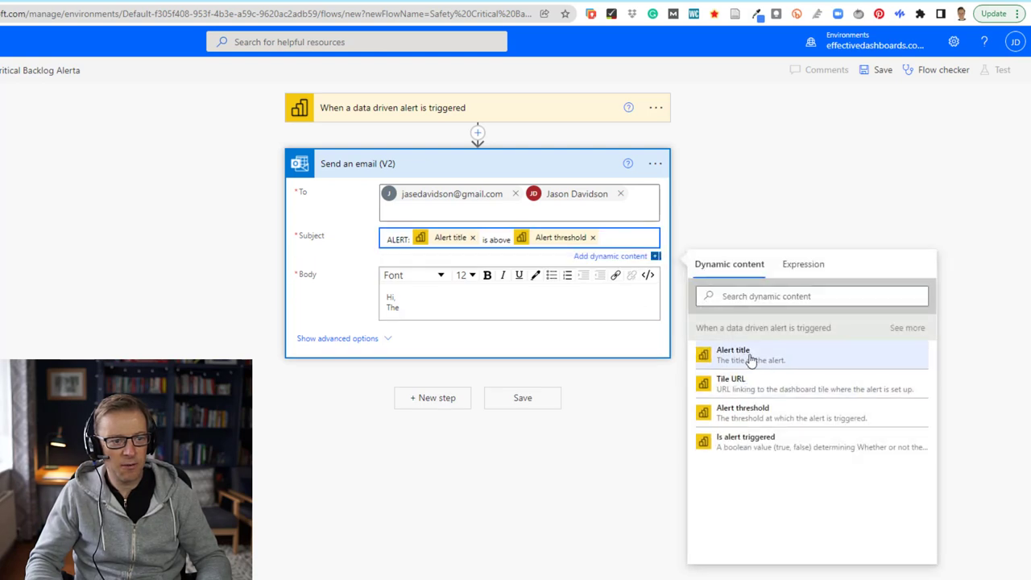
click(908, 329)
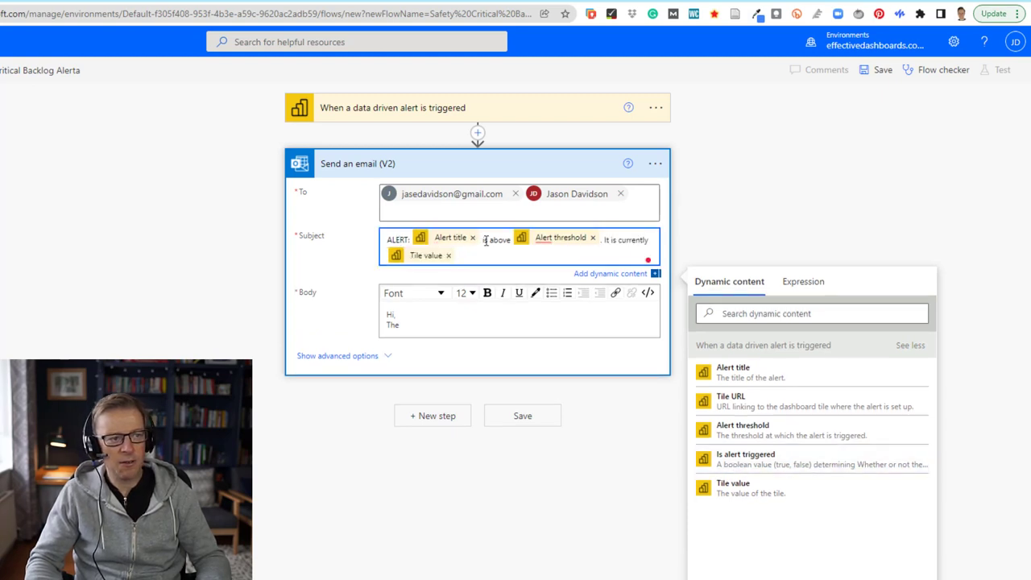
mouse_move(542, 240)
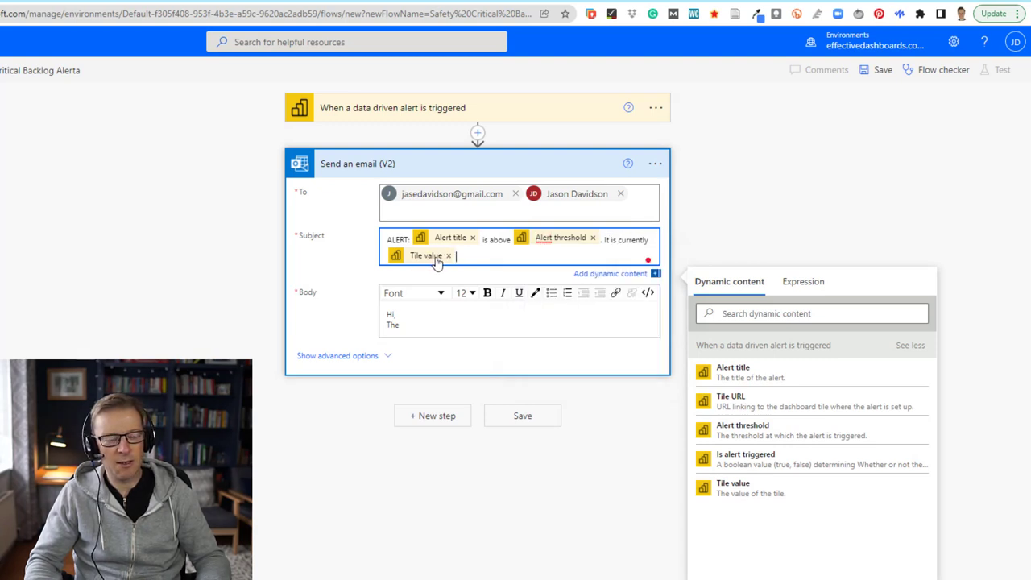
click(411, 325)
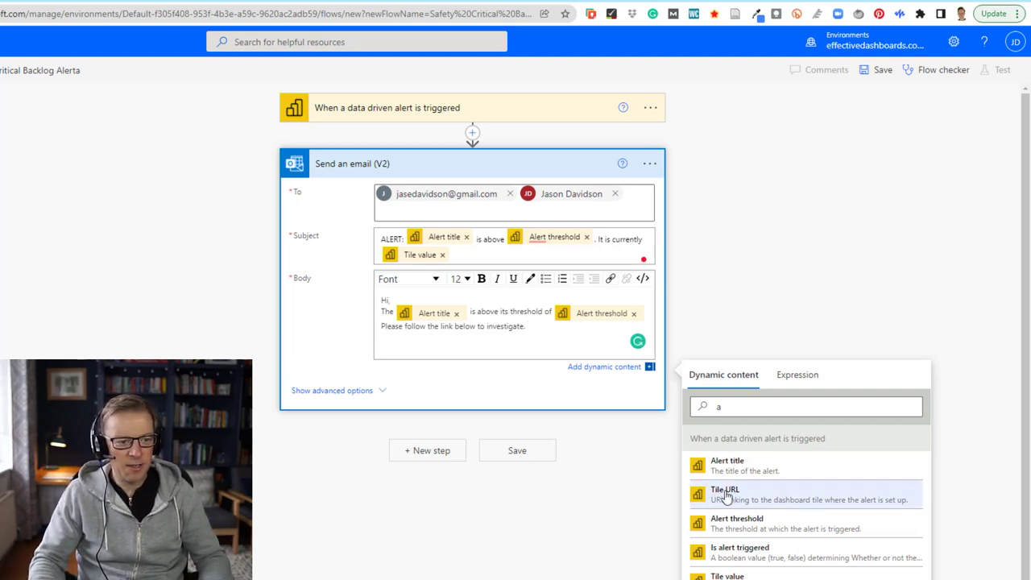
Step: Add the alert's Tile URL on its own line at the end of the email body
key(Return)
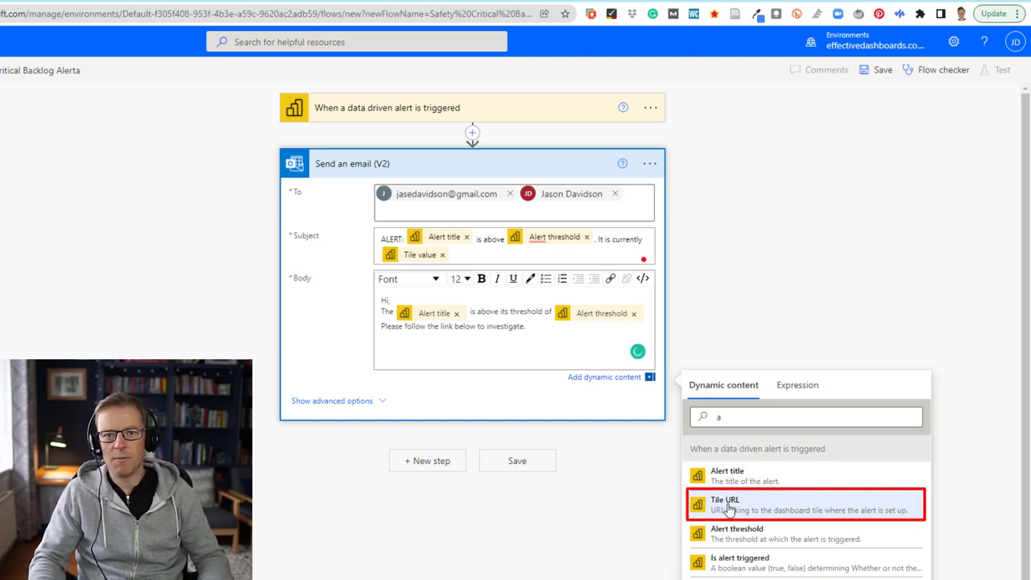
click(729, 509)
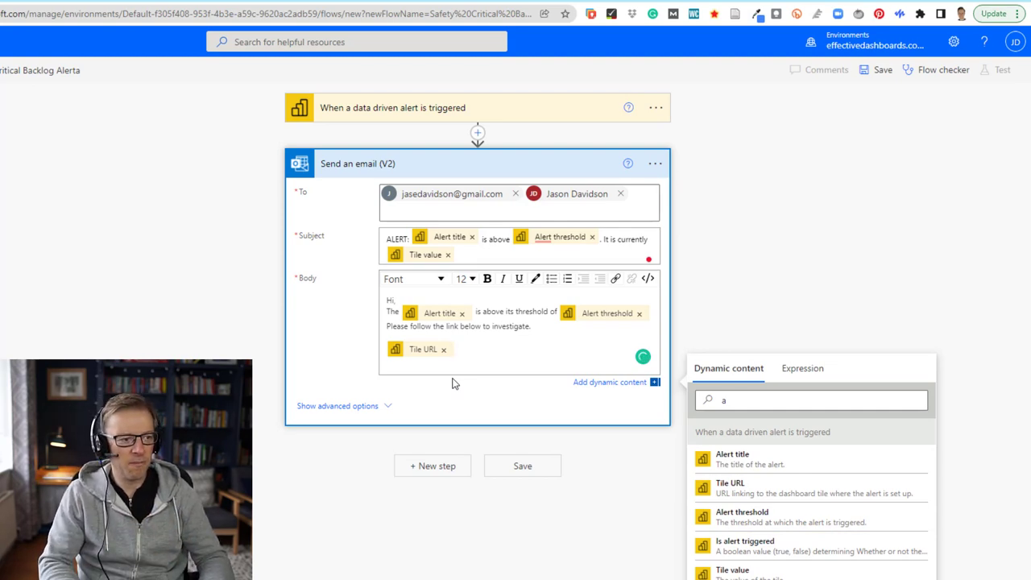
key(Return)
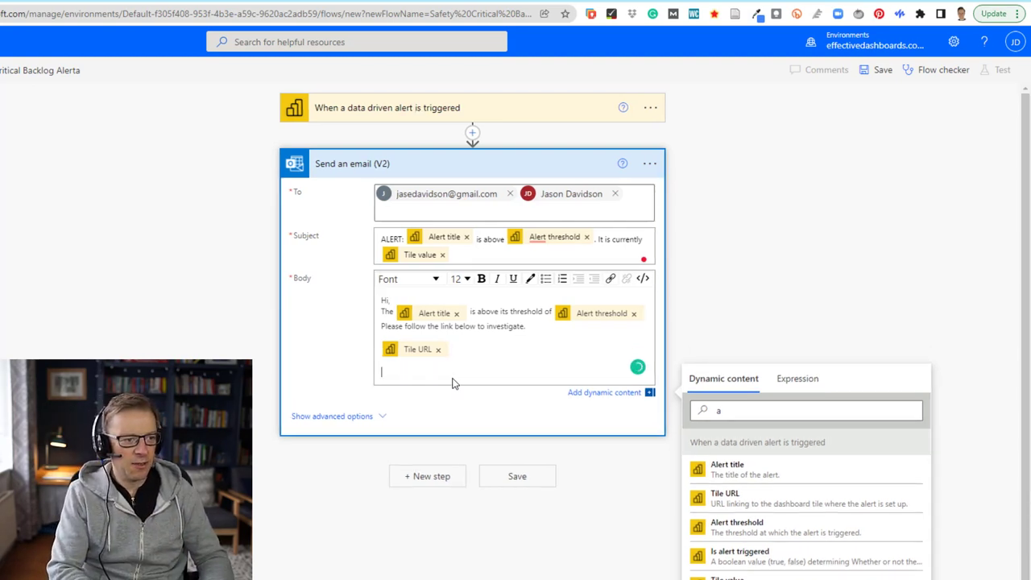
Step: Set the email's Importance to High in the advanced options and save the flow
click(382, 419)
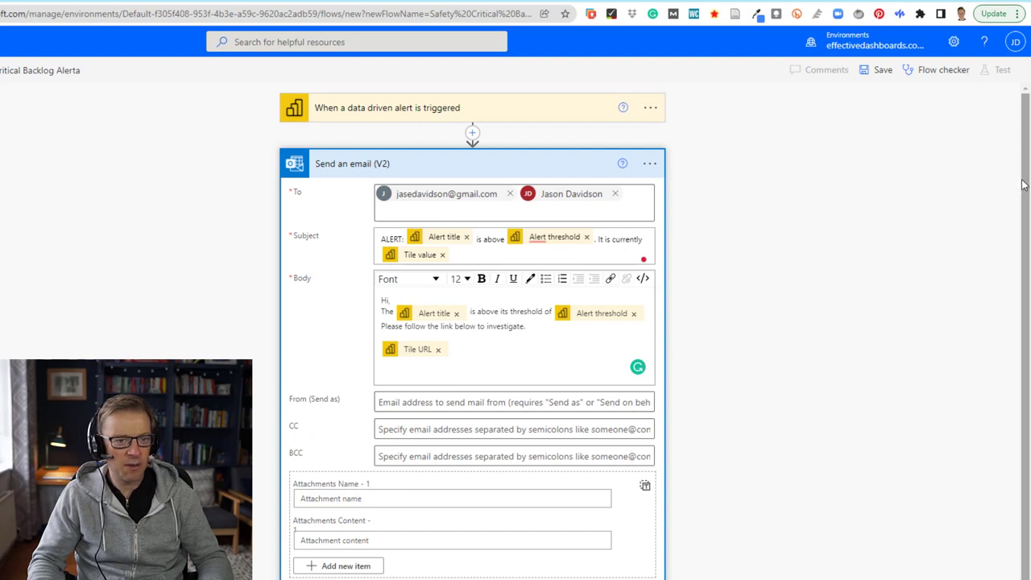
scroll(1021, 184, down, 1)
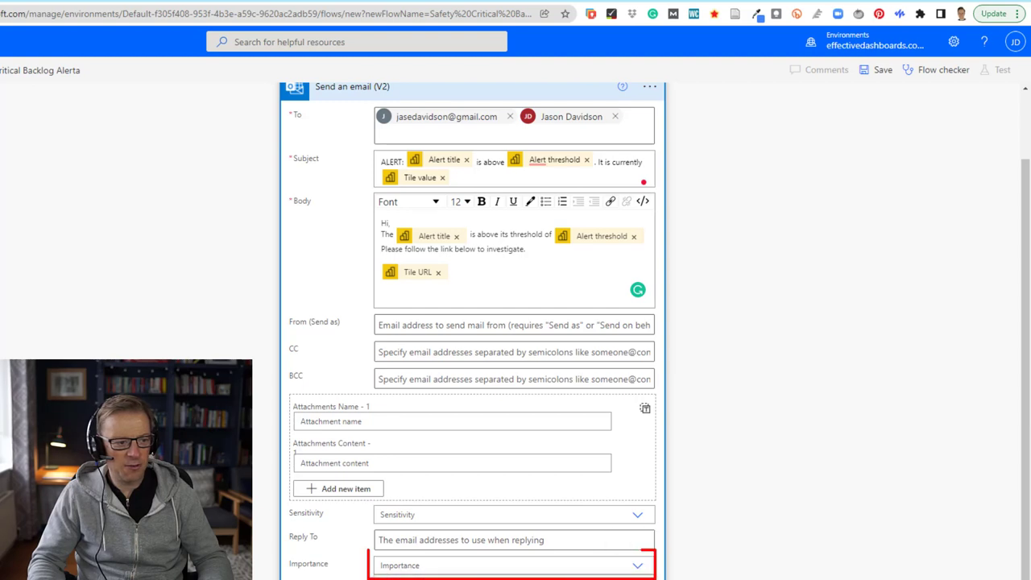
click(636, 565)
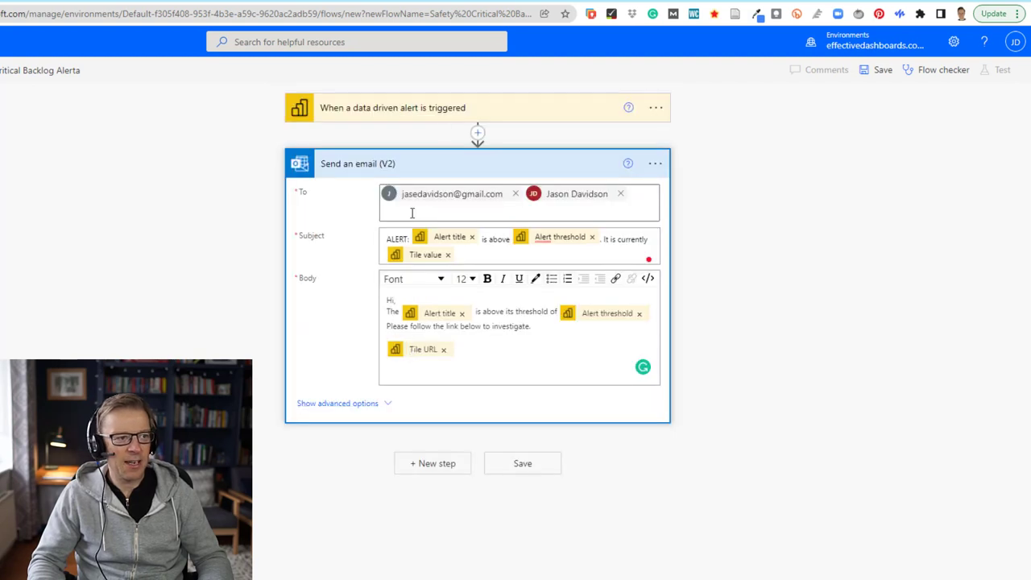
click(516, 465)
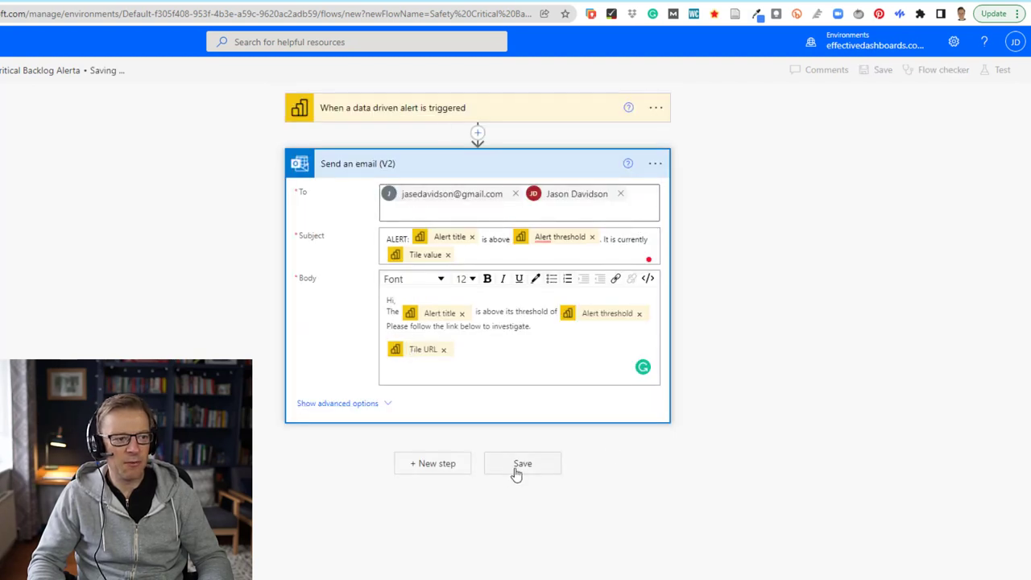
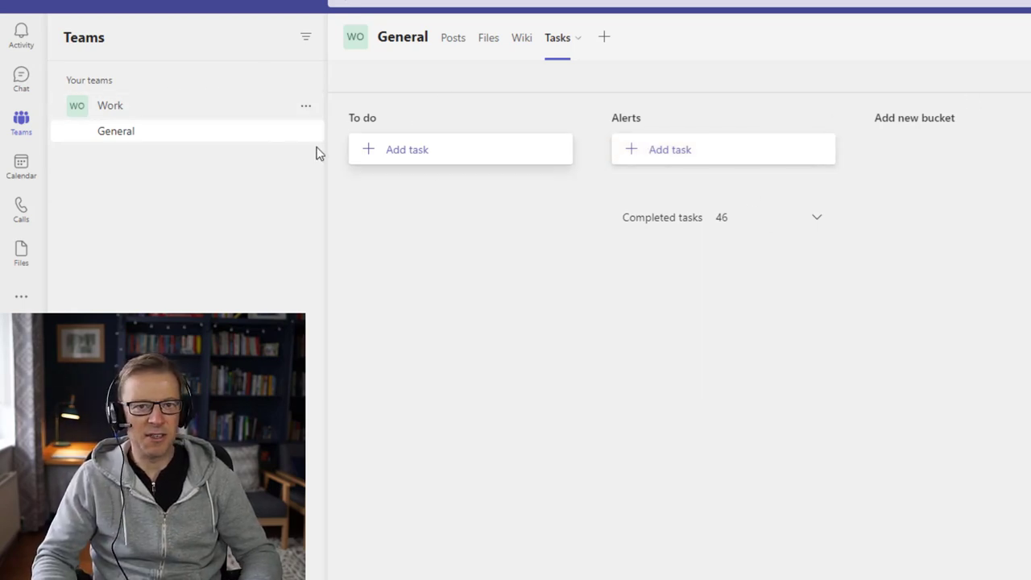
Step: Return from Teams to the flow with the data-driven alert trigger and Send an email (V2) step
mouse_move(355, 36)
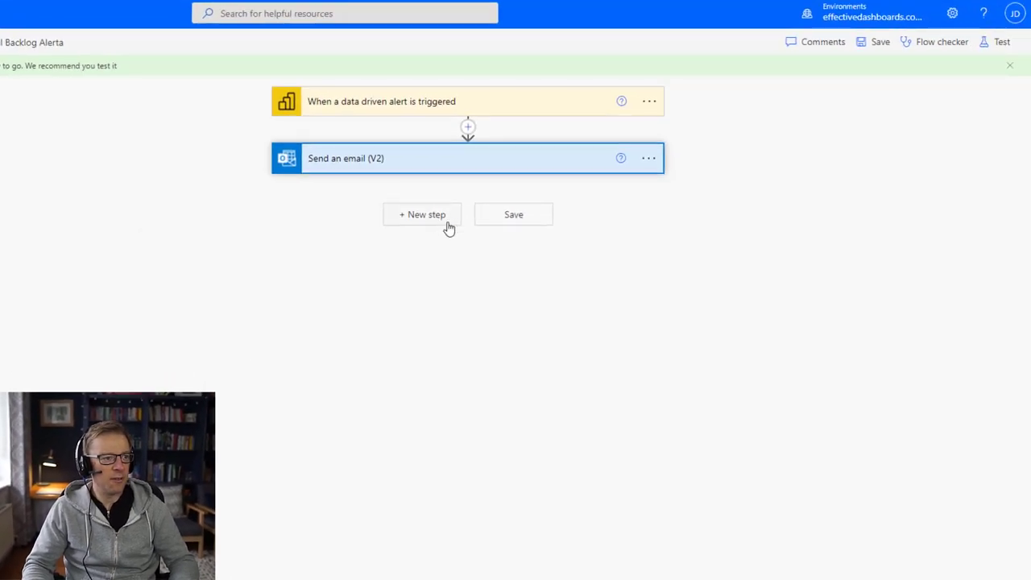
Step: Add Planner's 'Create a task' action after the email step, found by searching 'task'
click(424, 215)
click(378, 251)
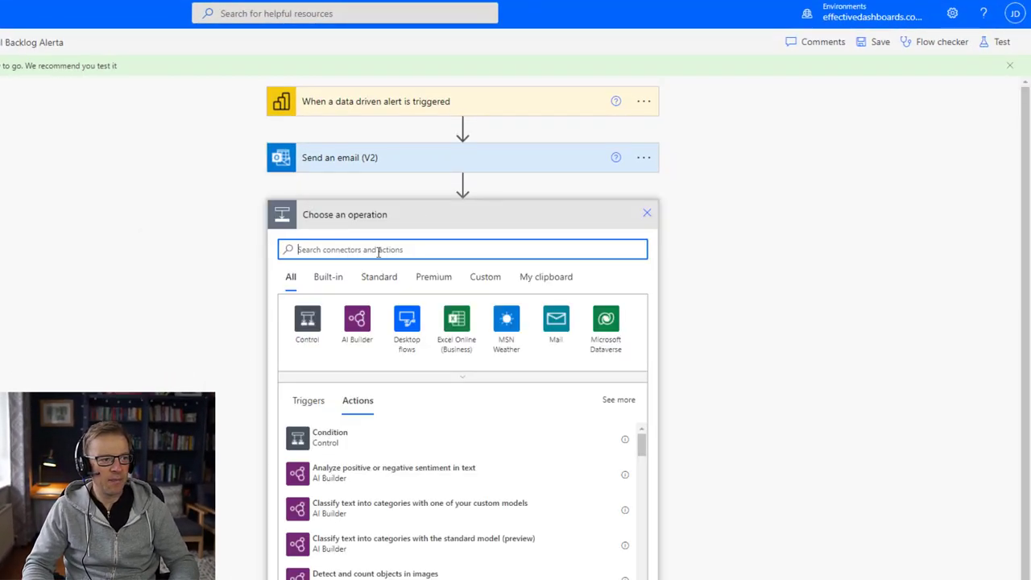
text(task)
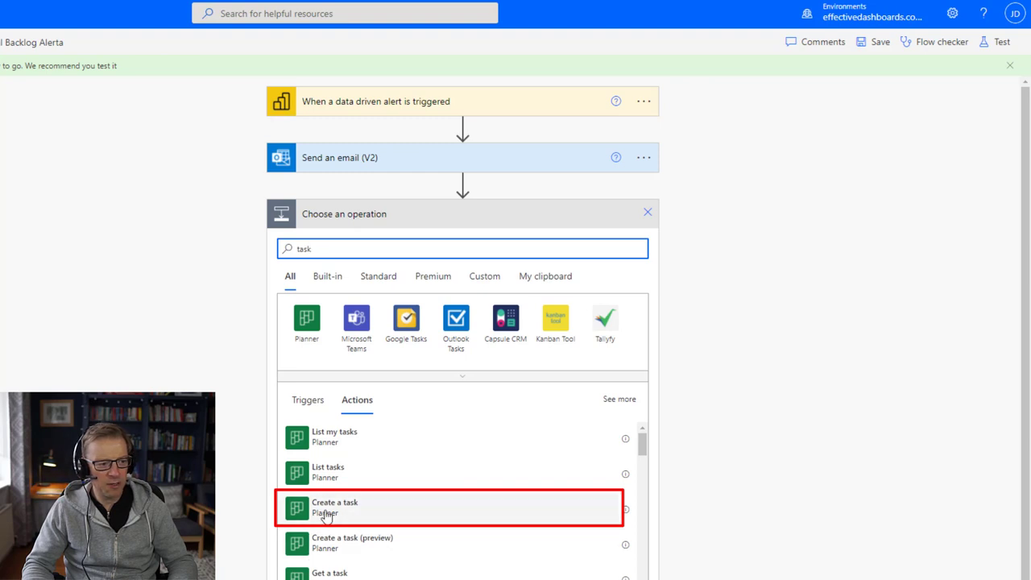
click(326, 514)
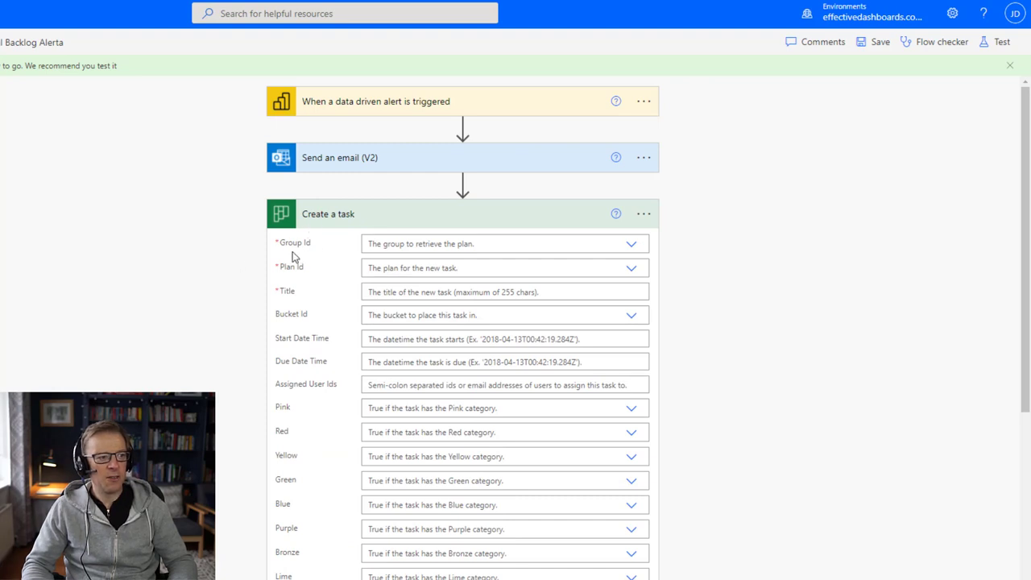
Step: Set the new task's Group Id to the Work team and Plan Id to Tasks
click(628, 245)
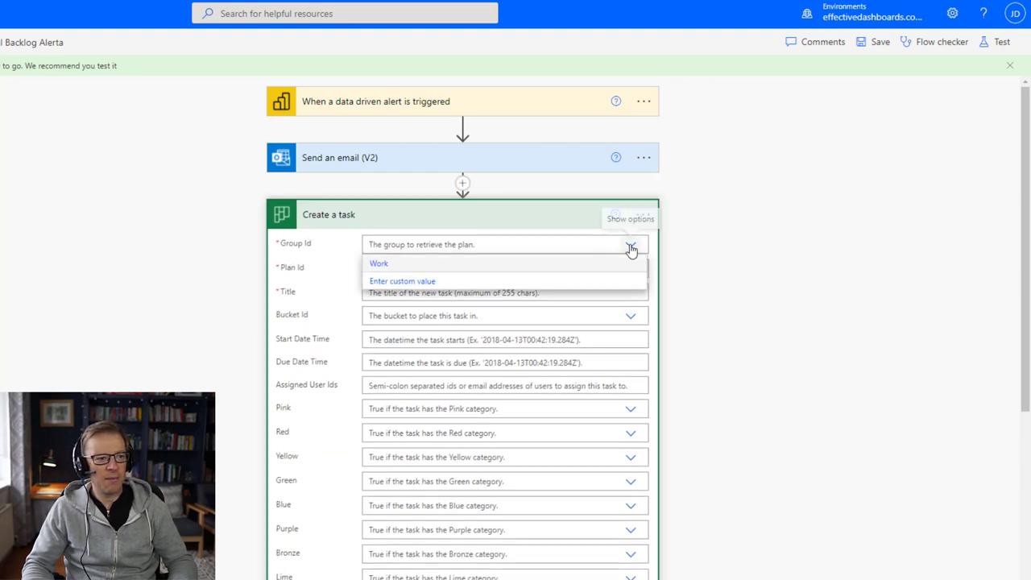
click(377, 266)
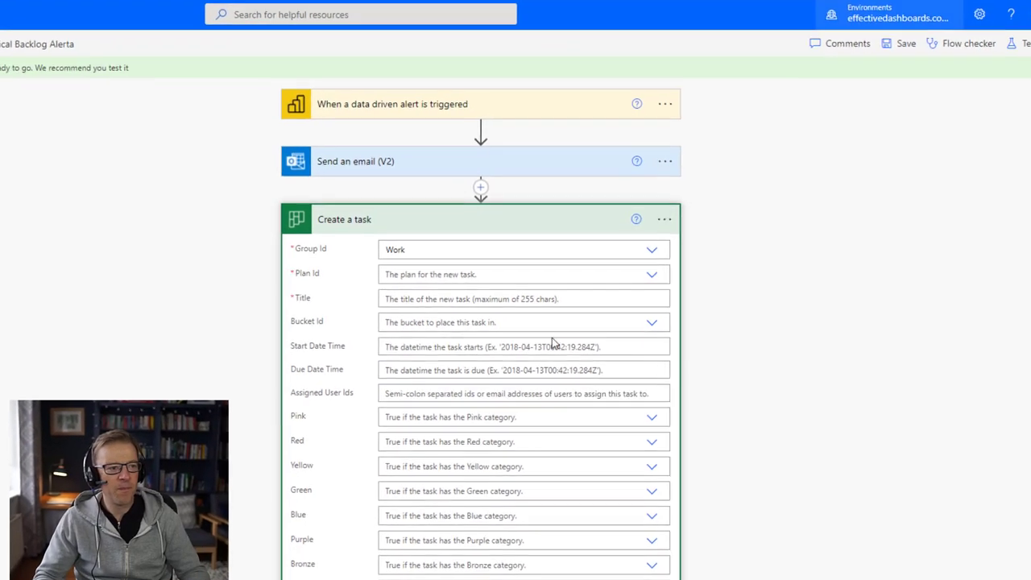
click(624, 268)
click(390, 290)
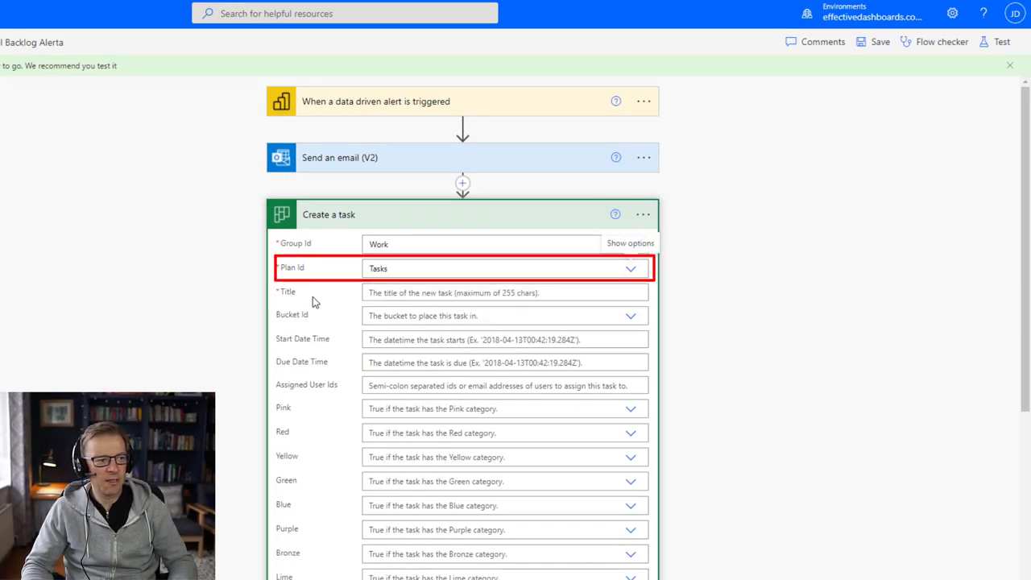
click(438, 292)
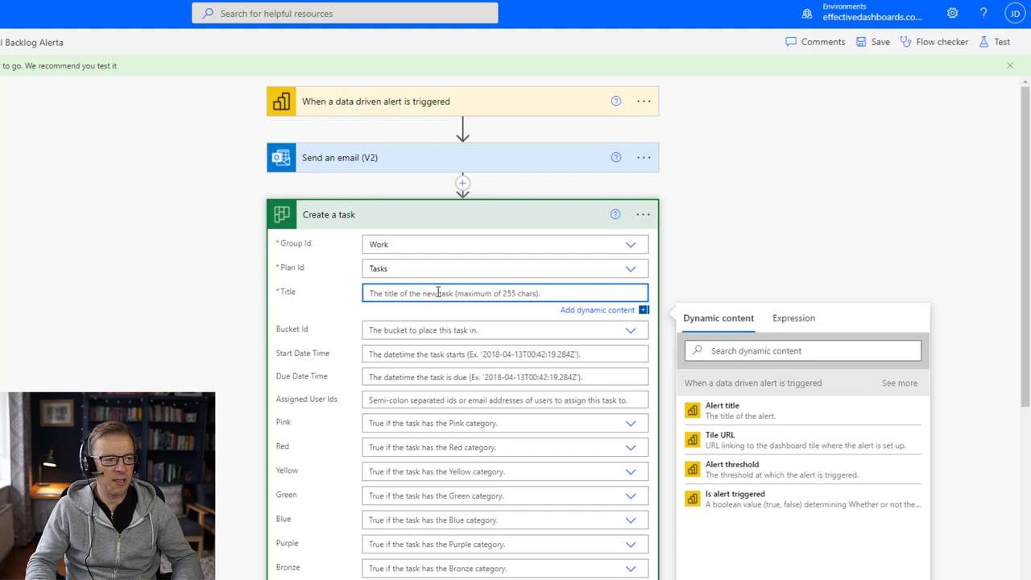
Step: Build the task title from Alert title, Alert threshold and Tile value, and choose the Alerts bucket
click(736, 415)
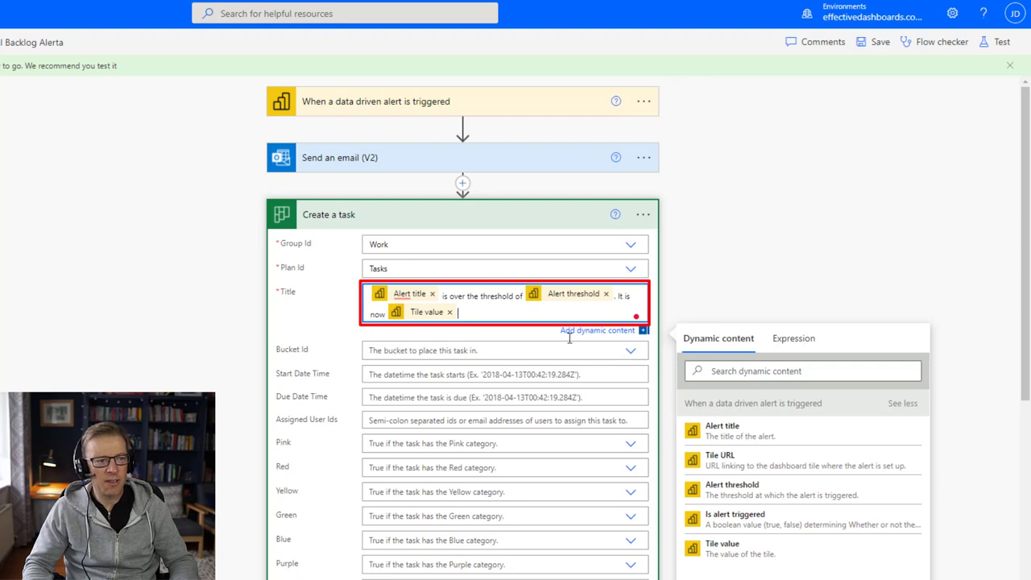
mouse_move(397, 300)
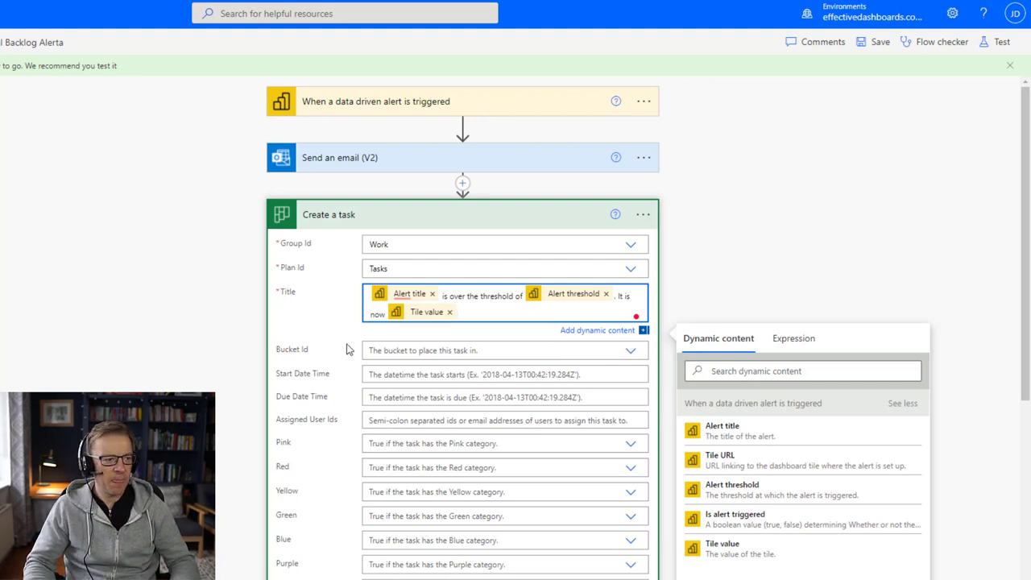
click(390, 346)
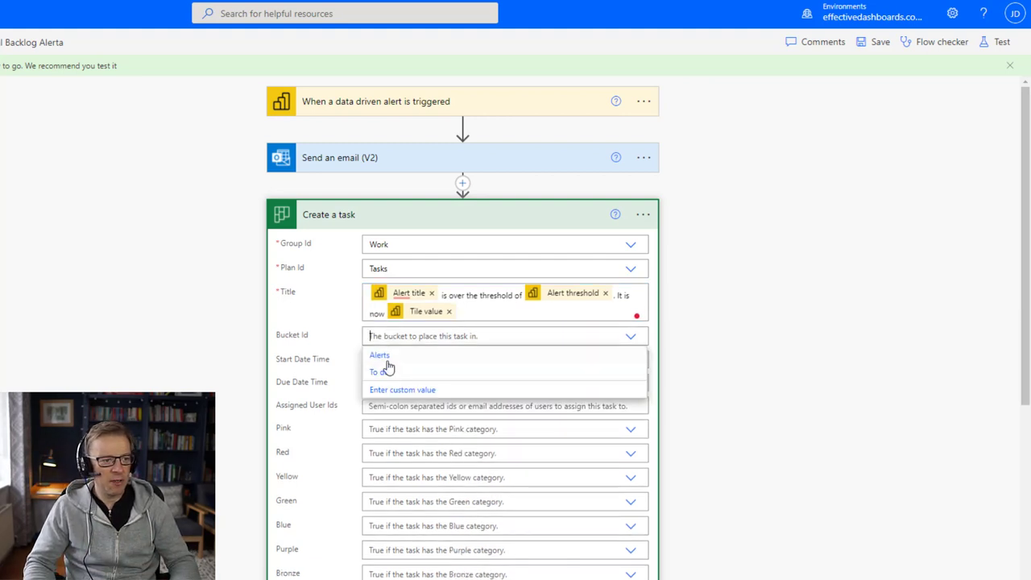
click(389, 356)
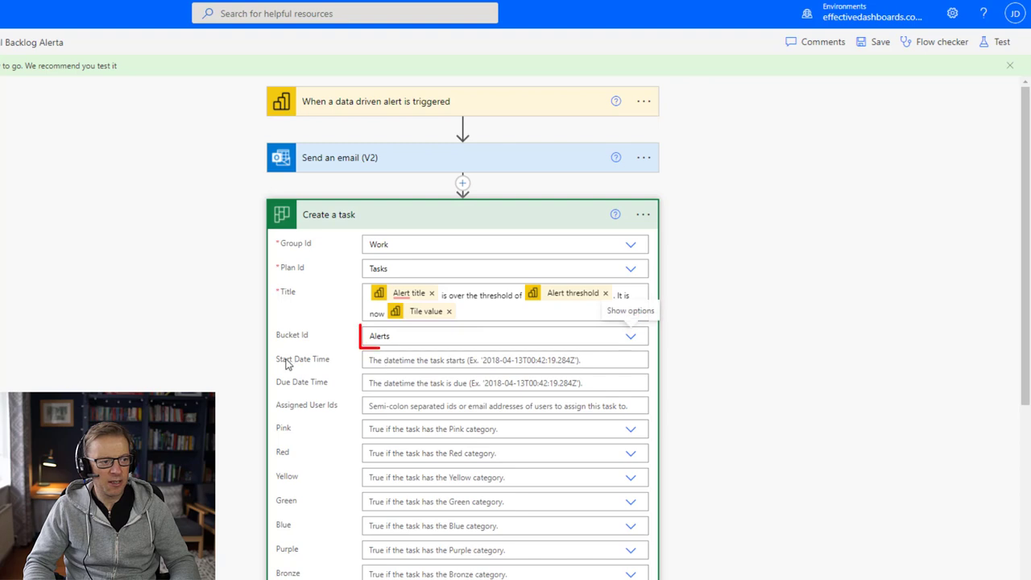
click(395, 363)
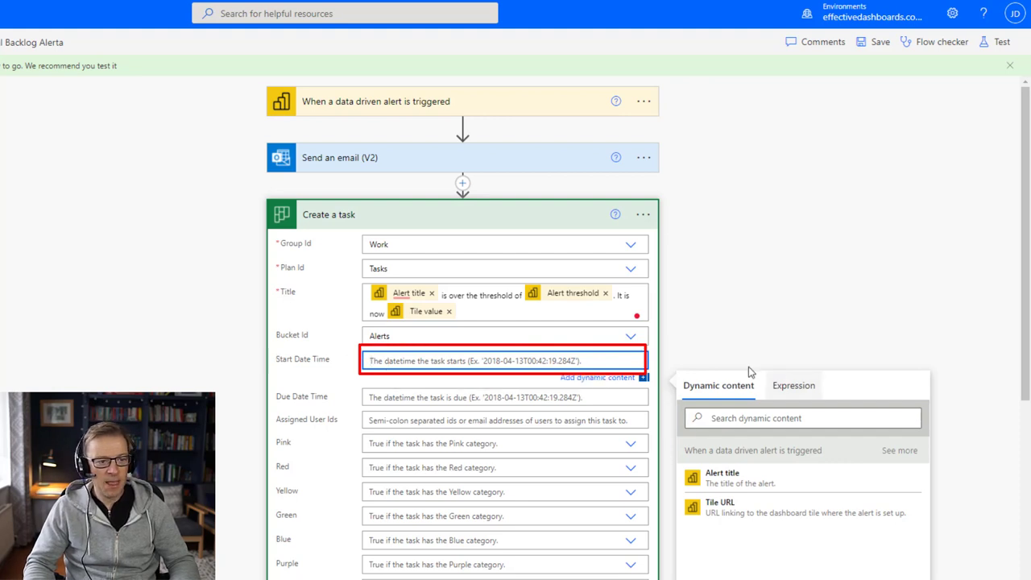
Step: Begin a Start Date Time expression using the utcNow() function
click(795, 388)
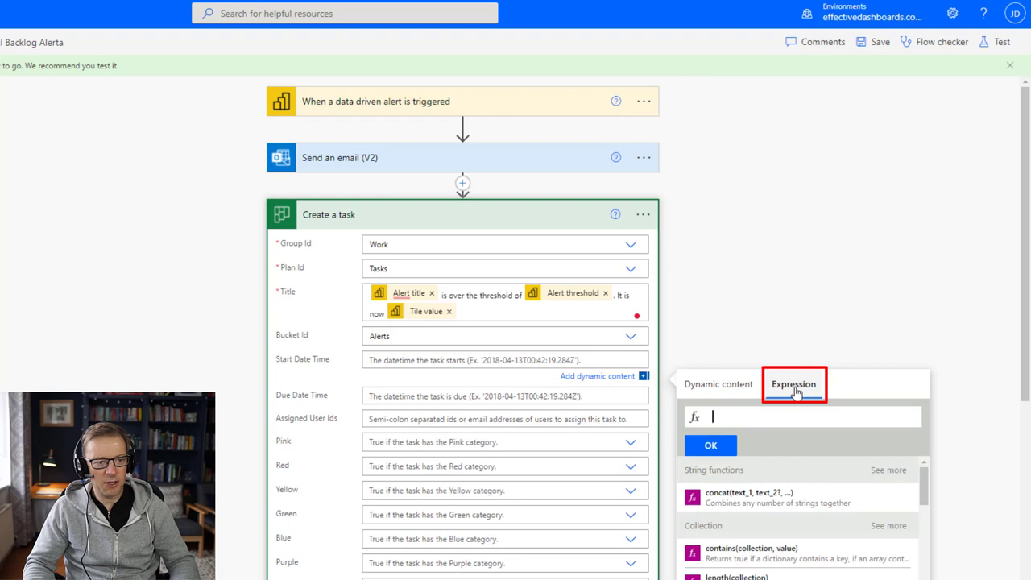
click(748, 414)
text(da)
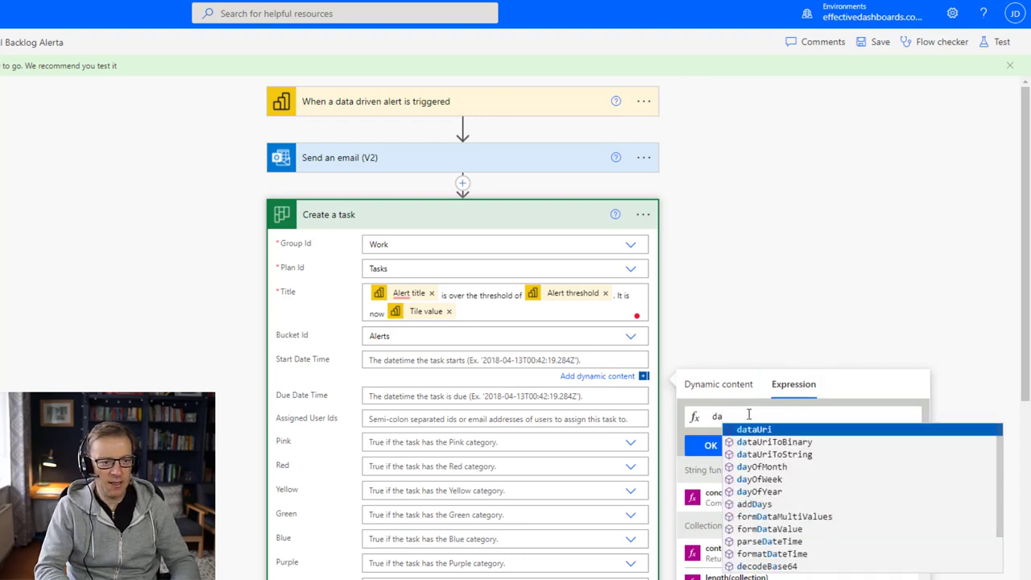
text(te)
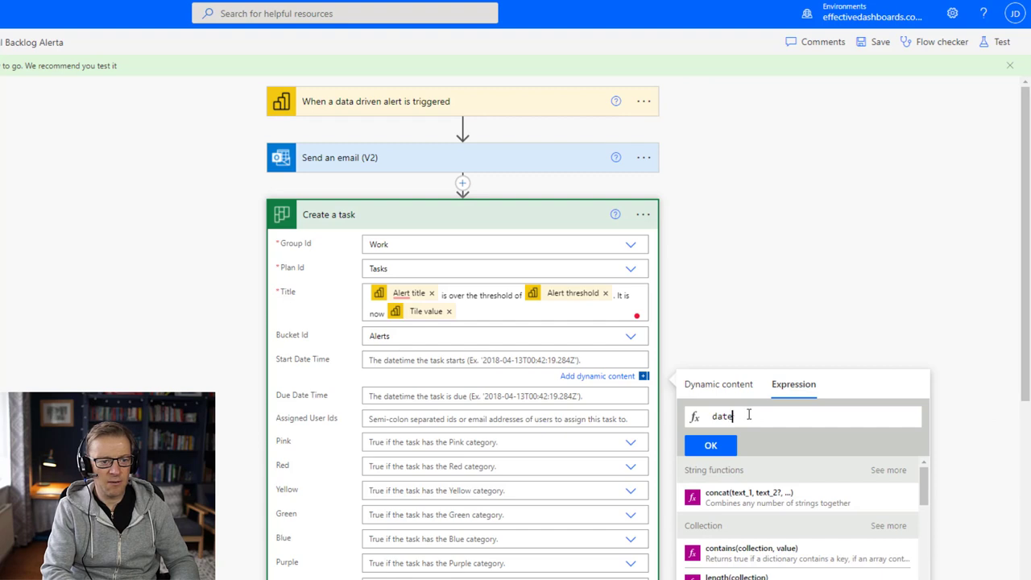
text(rcon)
key(BackSpace)
key(BackSpace)
key(BackSpace)
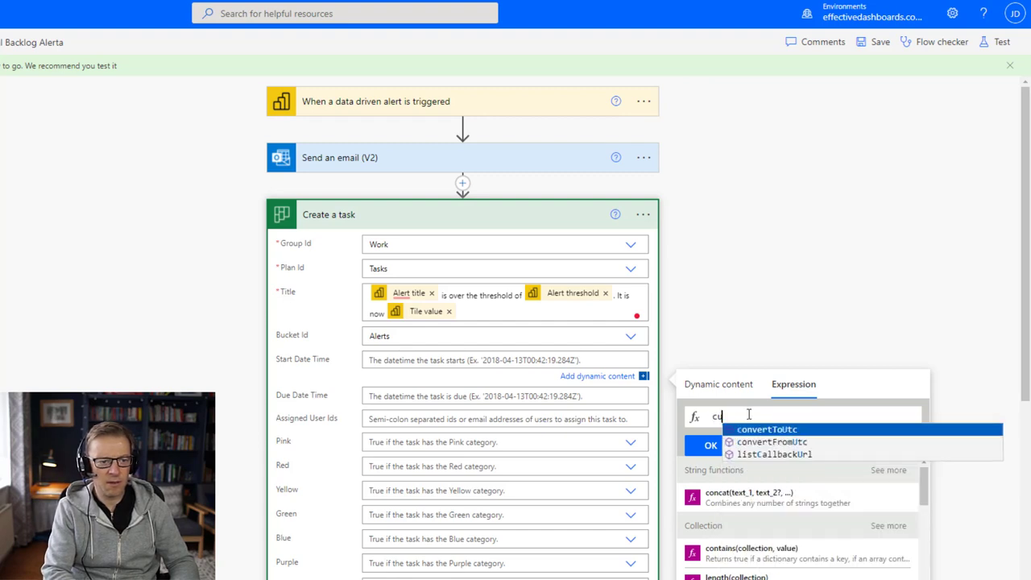
text(now)
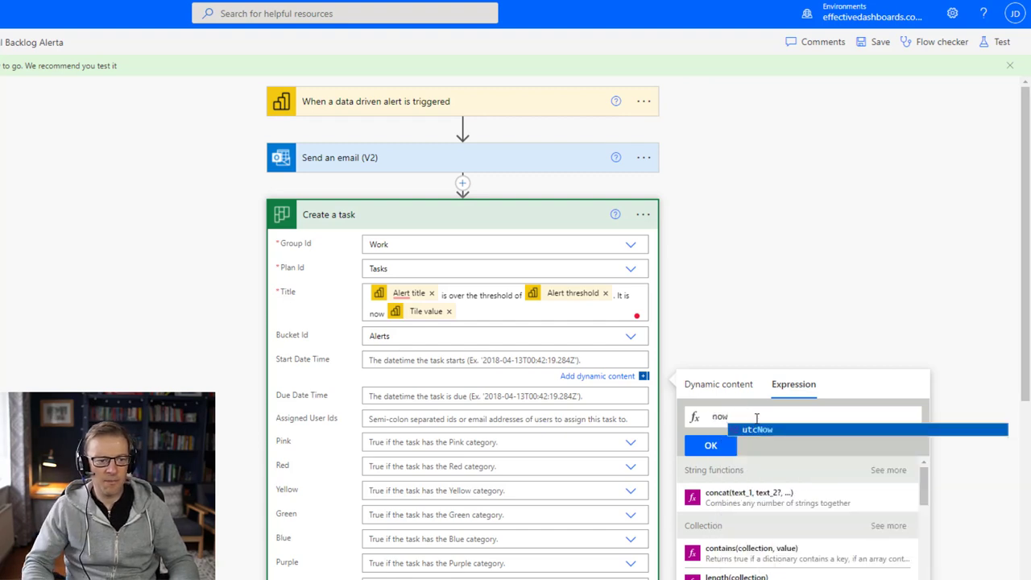
click(760, 431)
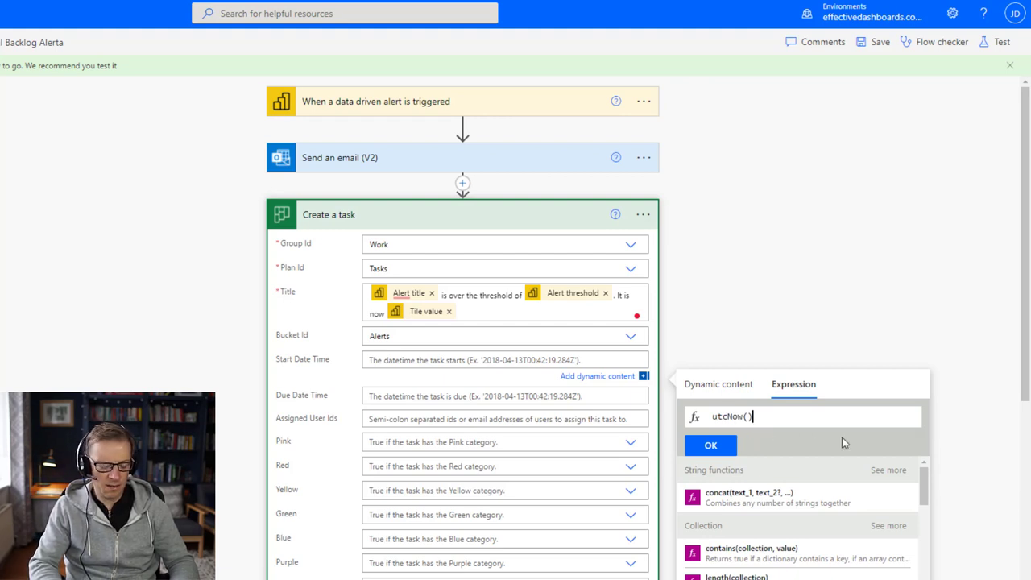
Step: Complete the expression as addDays(utcNow(), 7) and insert it as the start date
key(Left)
key(Left)
key(Left)
key(Left)
key(Left)
key(Left)
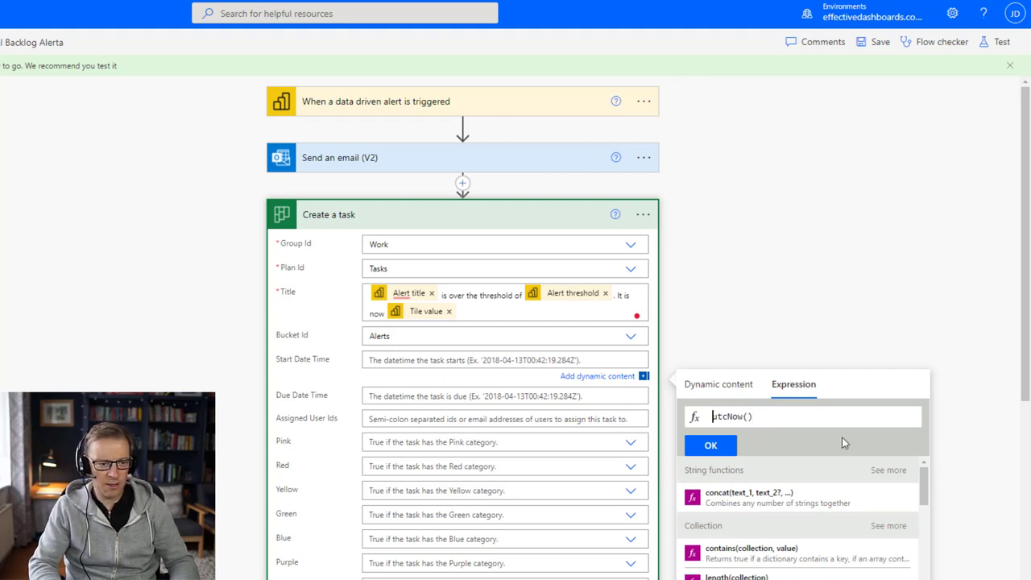
key(BackSpace)
key(BackSpace)
key(Delete)
key(Delete)
key(Delete)
key(Delete)
key(Delete)
key(Delete)
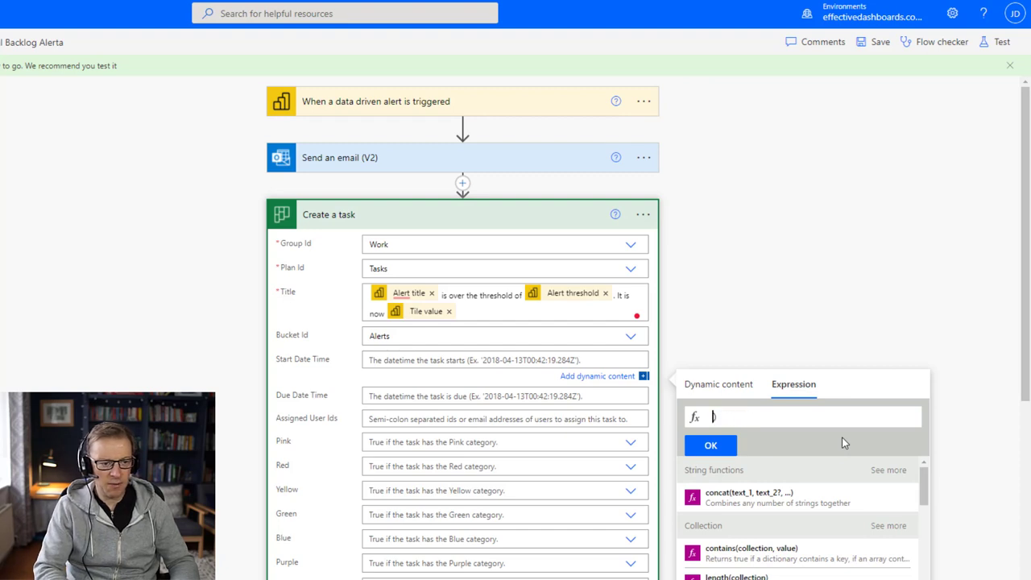
text(datead)
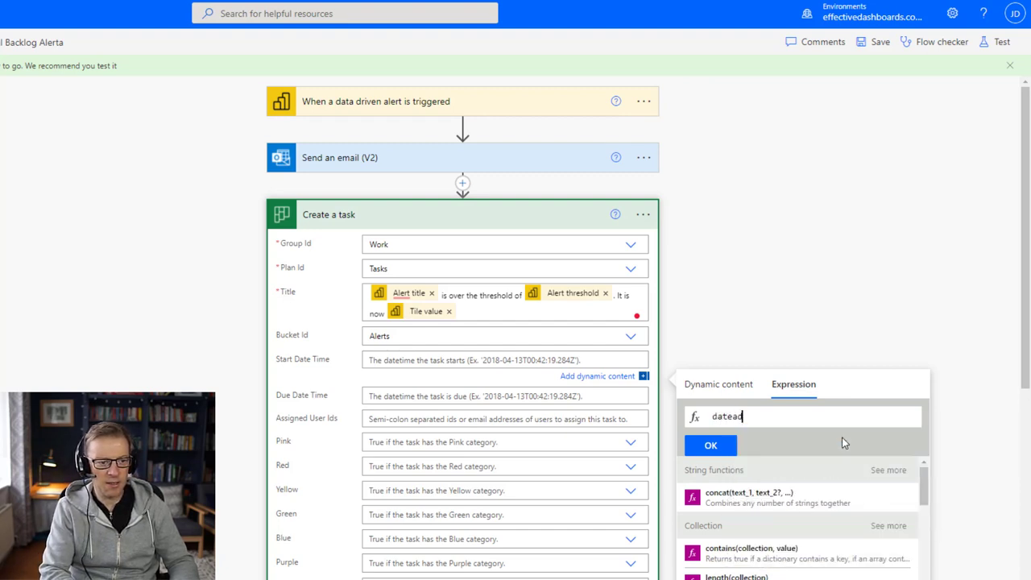
key(BackSpace)
key(BackSpace)
key(BackSpace)
key(BackSpace)
key(BackSpace)
text(add)
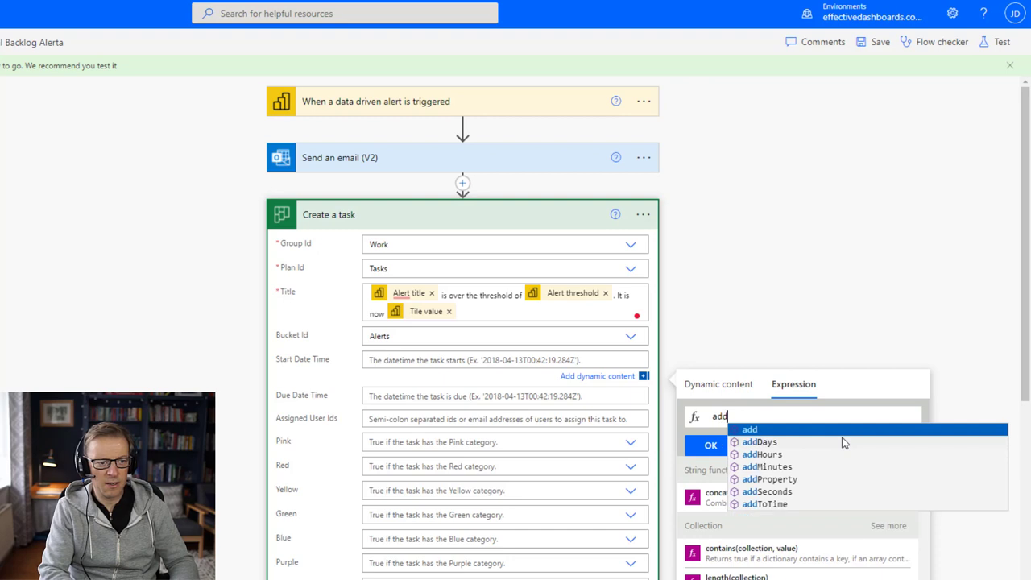
key(Down)
key(Down)
key(Down)
key(Up)
key(Up)
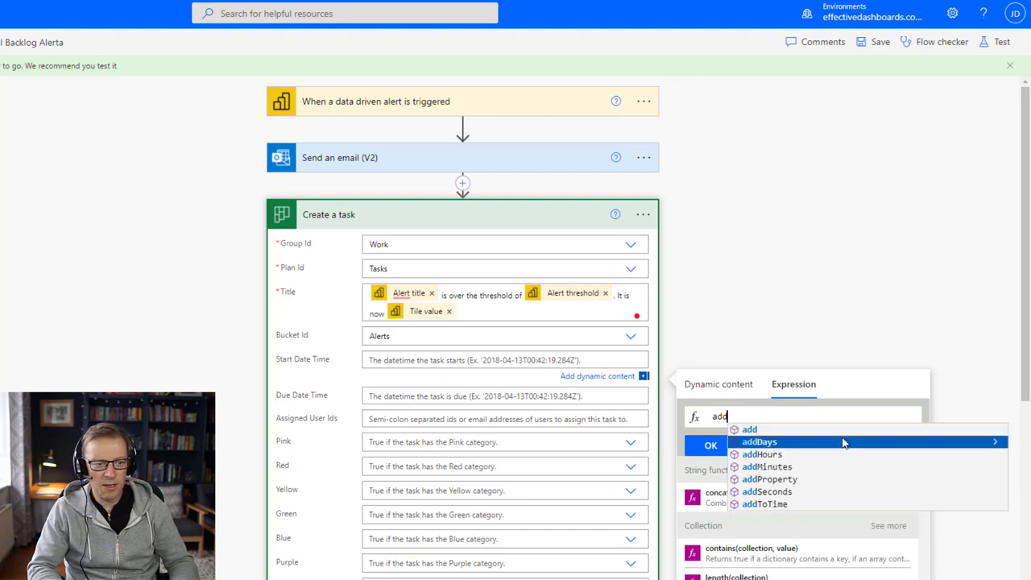
key(Return)
text(()
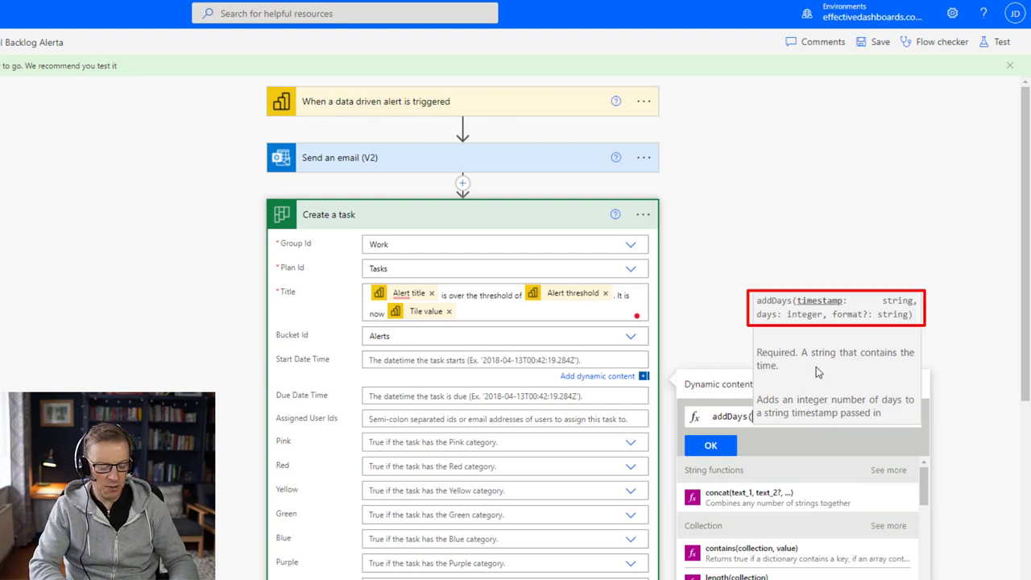
text(utc)
key(Return)
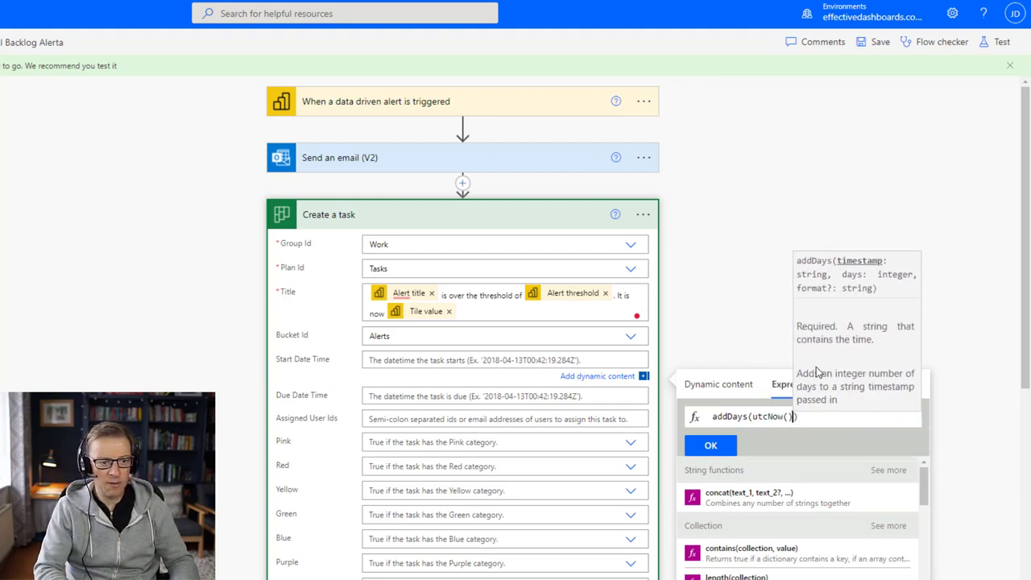
text())
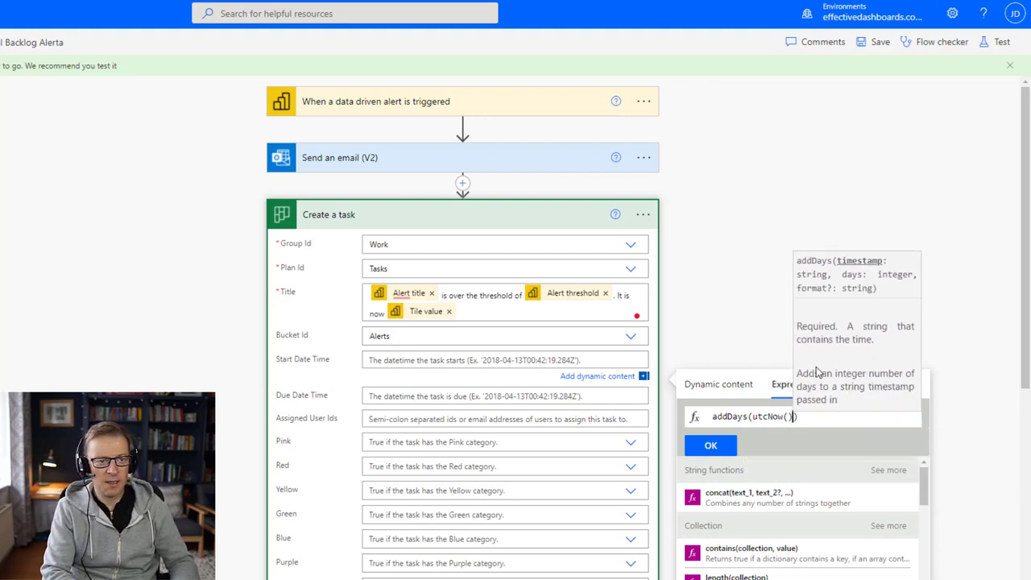
text(, )
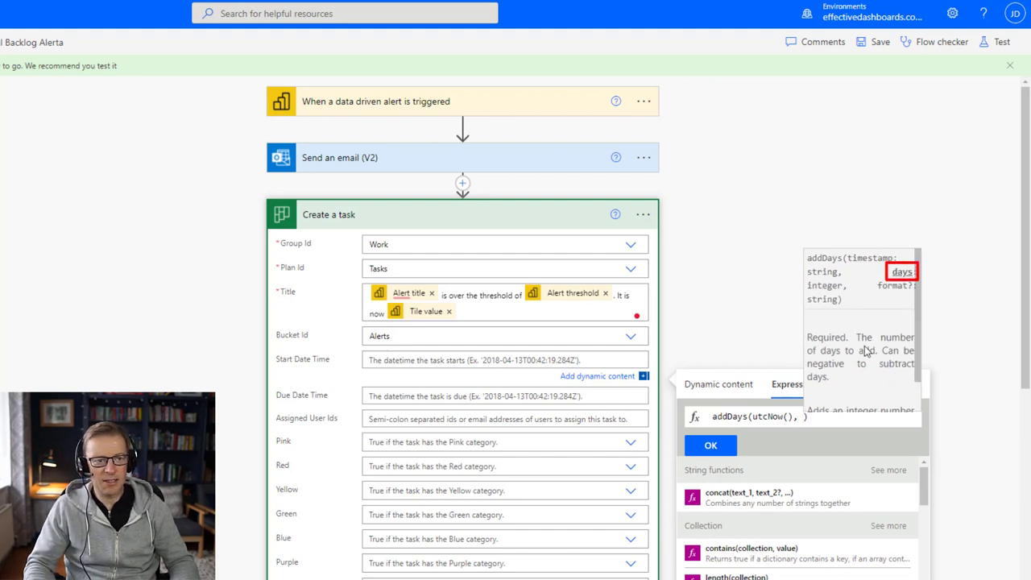
text(7)
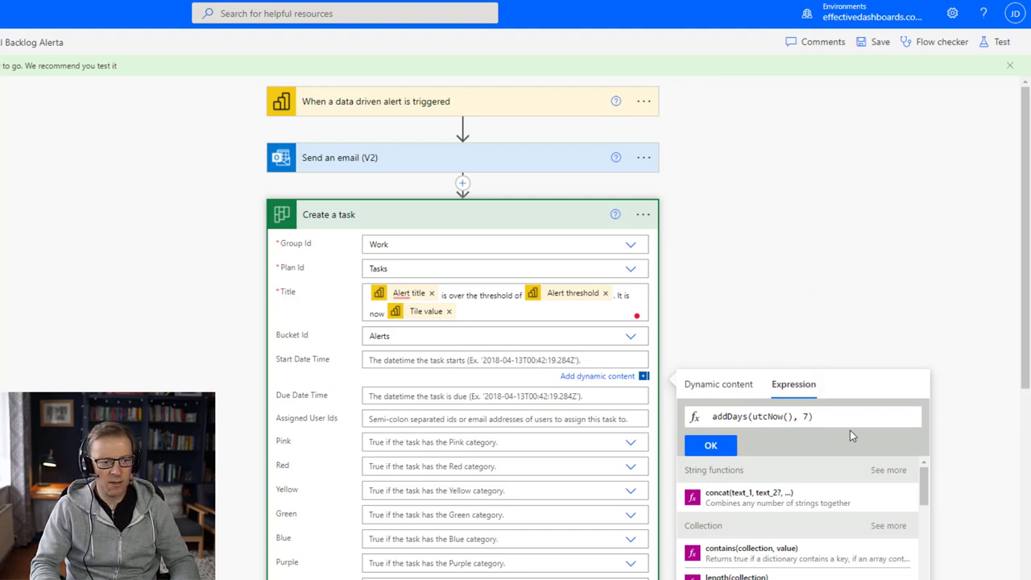
click(724, 451)
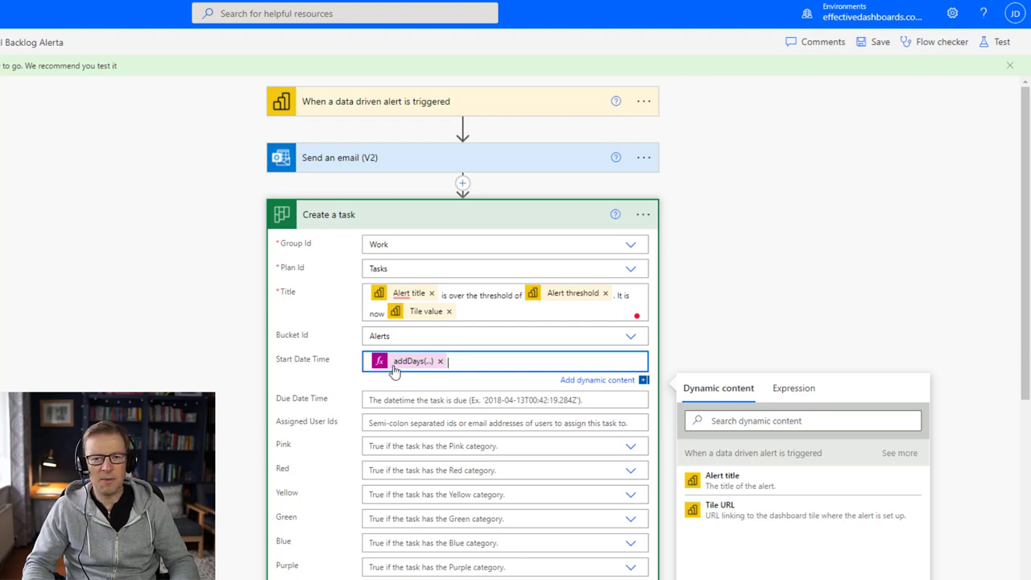
Step: Paste the addDays expression into Due Date Time and enter the assignee's e-mail in Assigned User Ids
click(387, 397)
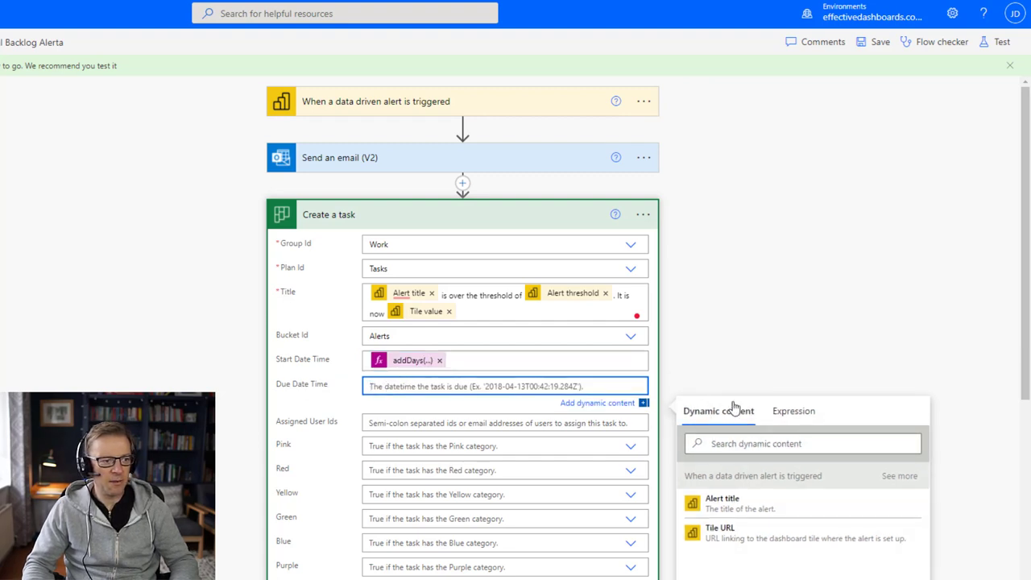
key(ctrl+v)
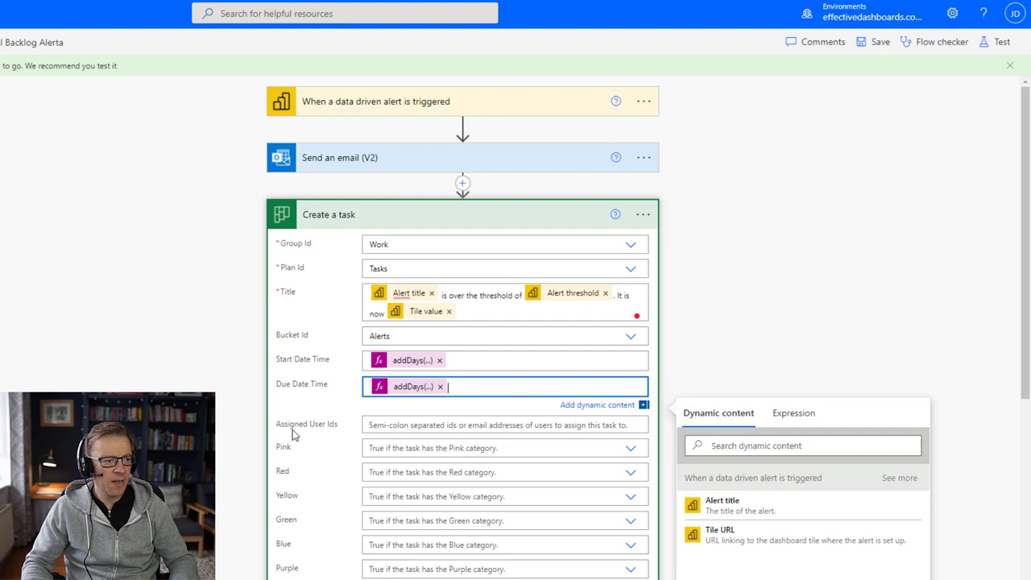
click(409, 429)
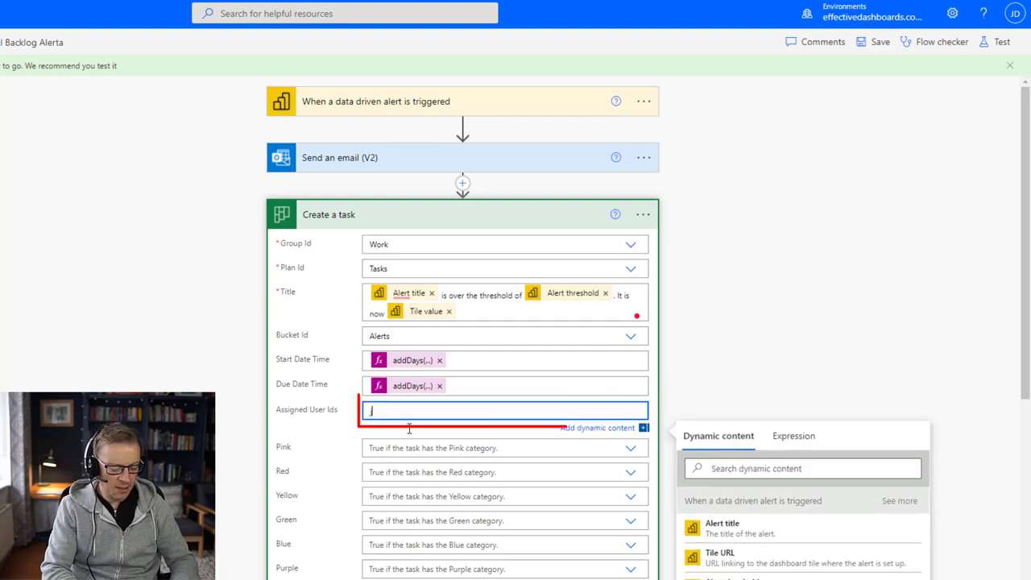
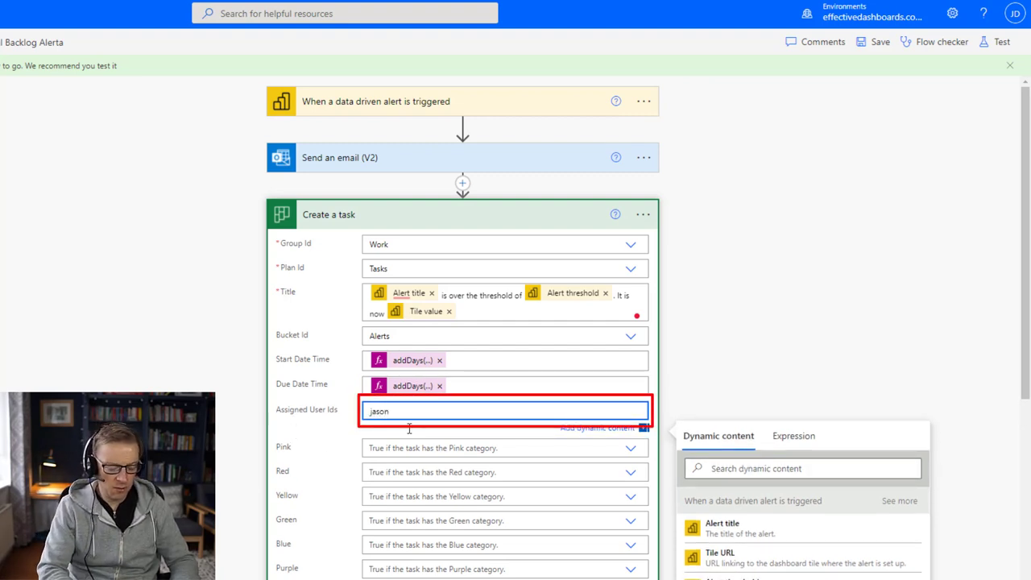
drag(1025, 280, 1025, 454)
Step: Set the Red category to Yes, save the flow, and collapse the Create a task card
click(630, 157)
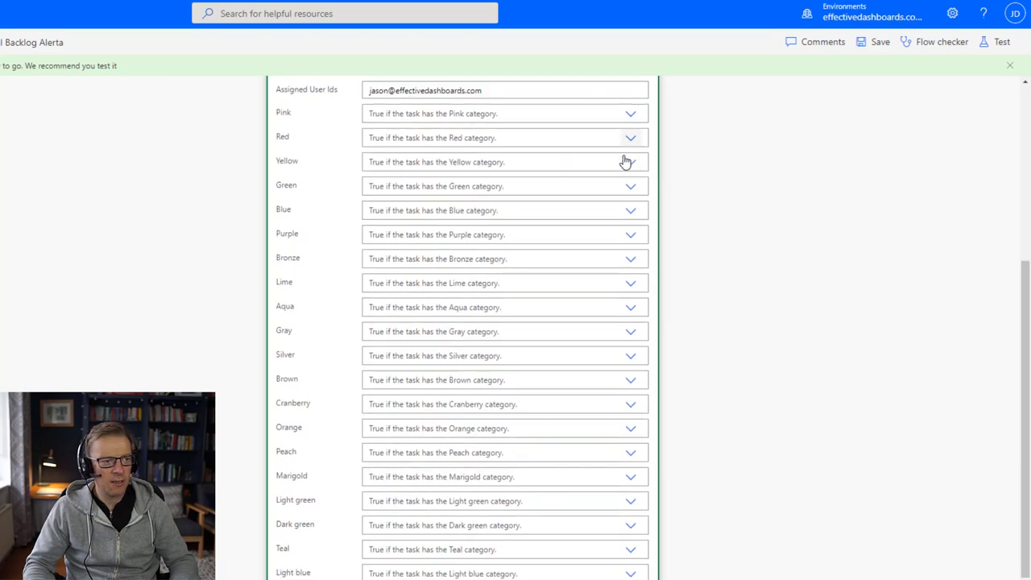
click(382, 170)
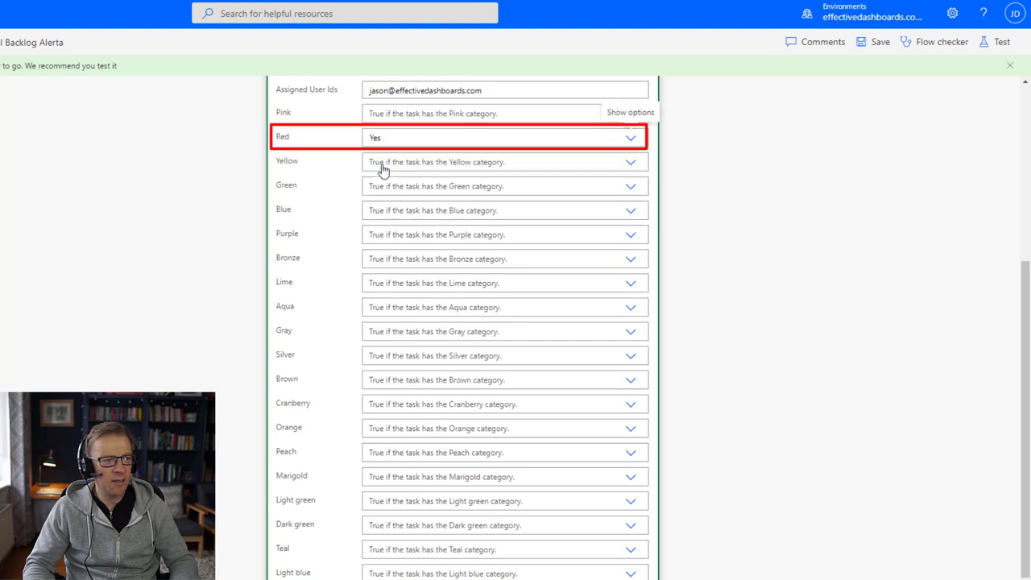
scroll(321, 555, down, 2)
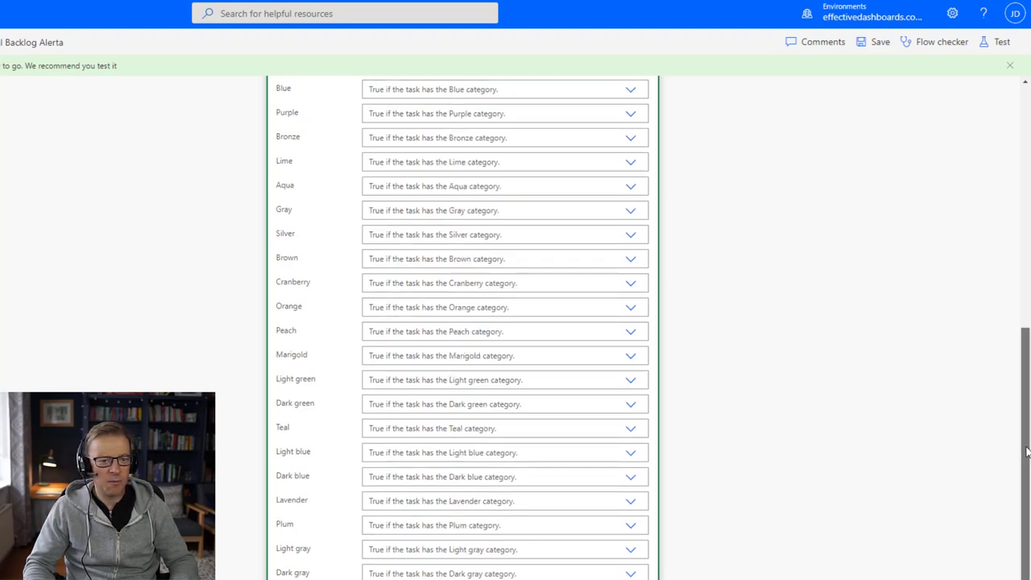
drag(1026, 463, 1027, 525)
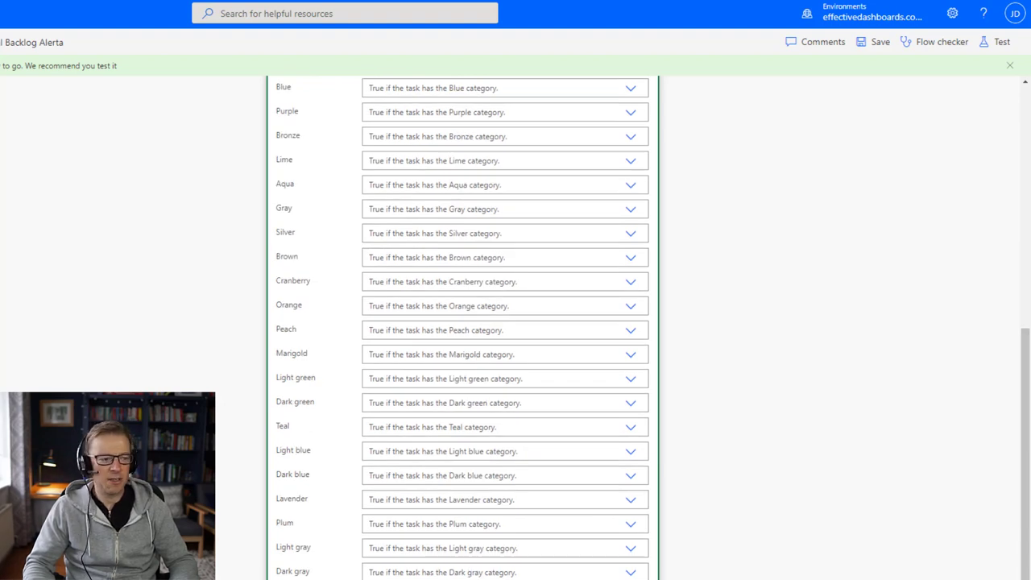
key(ctrl+s)
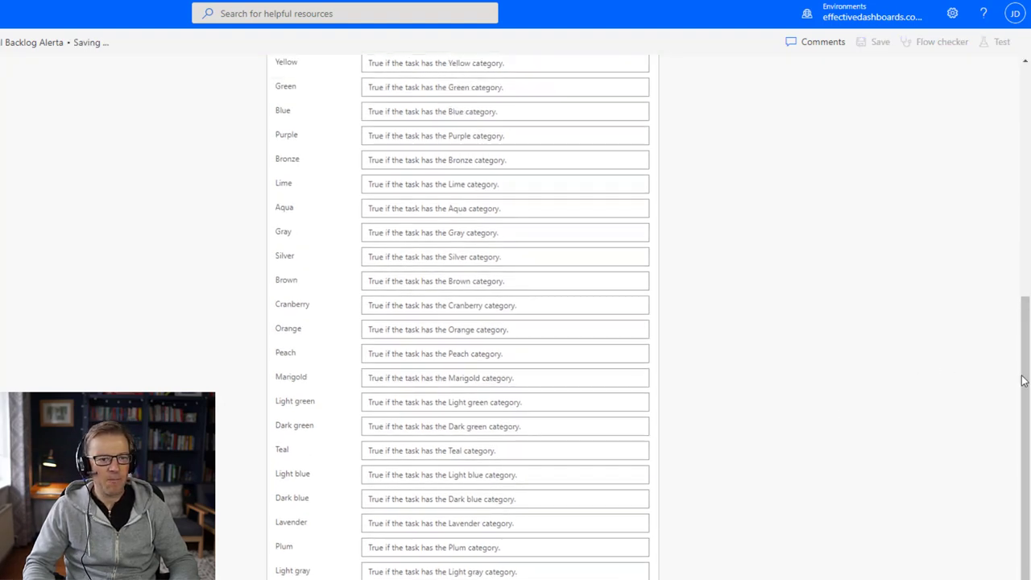
scroll(1022, 380, up, 10)
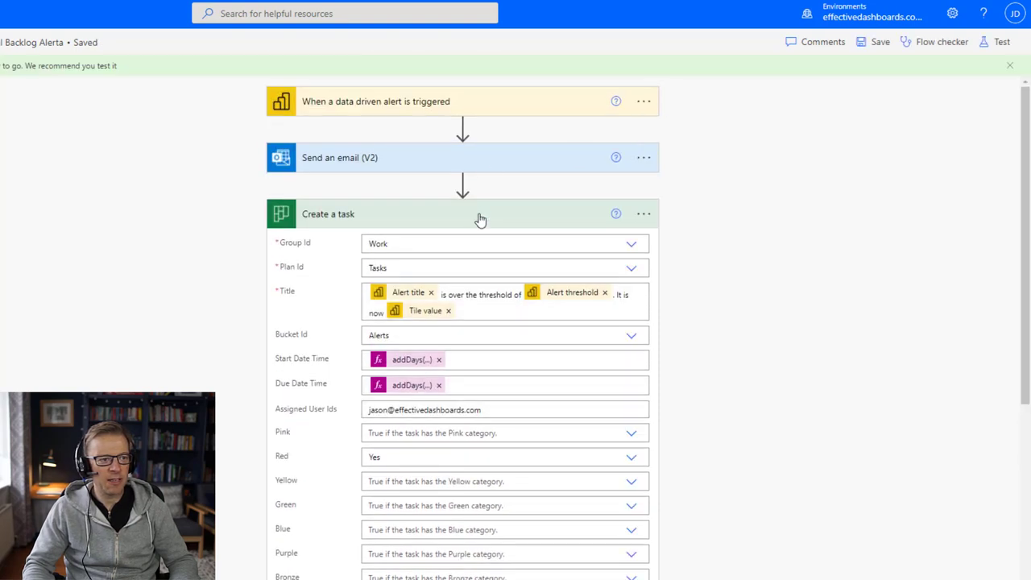
click(479, 218)
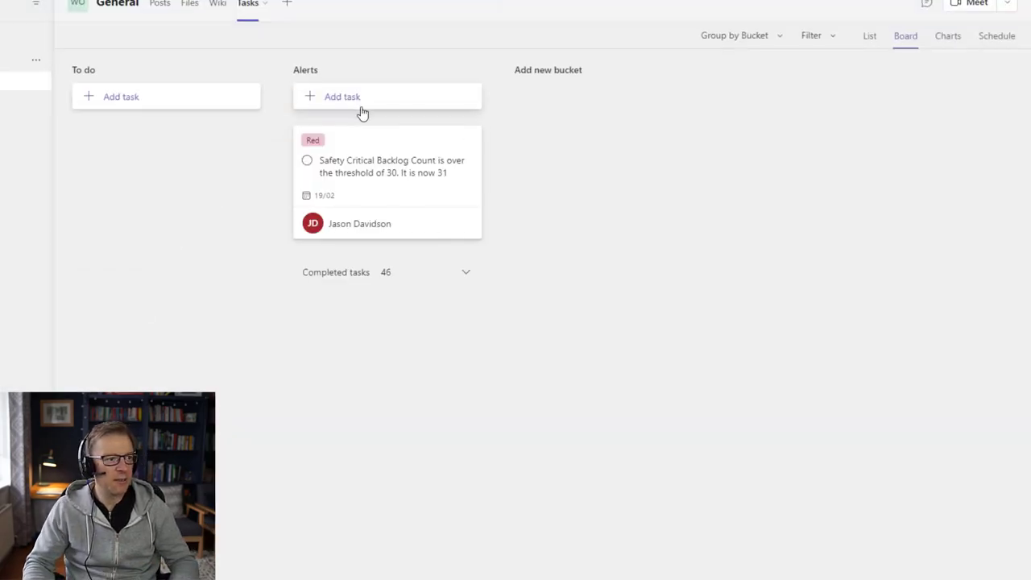
Step: Open the Red alert task in Teams Planner, then add a new step after Create a task
click(357, 145)
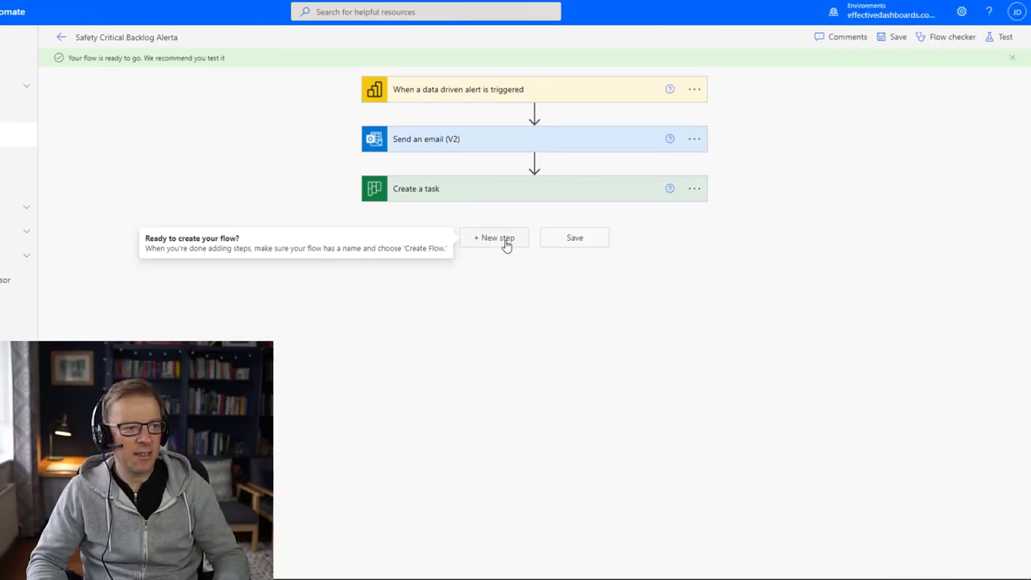
click(506, 244)
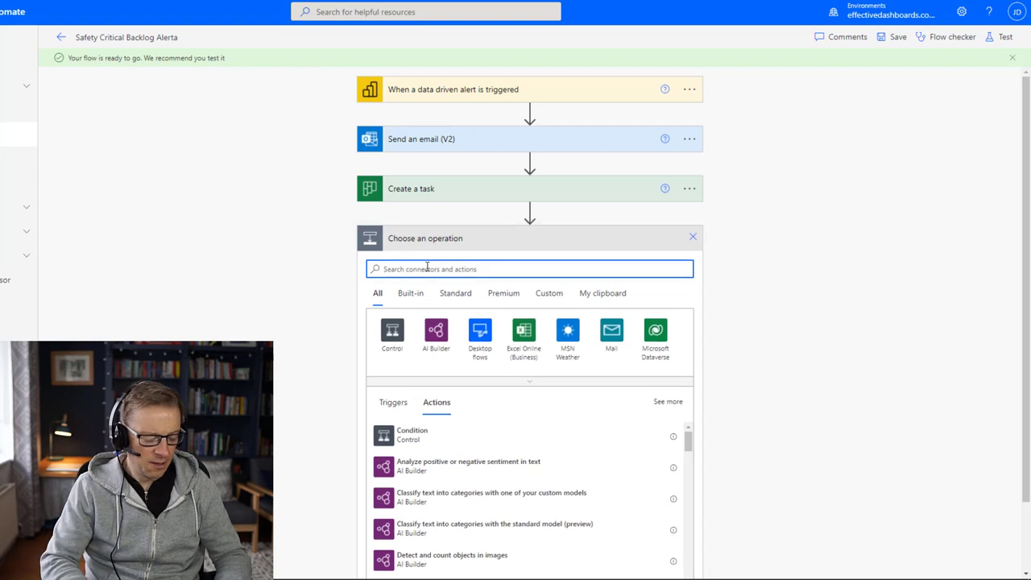
Step: Search 'detail' and add Planner's Update task details action
text(task)
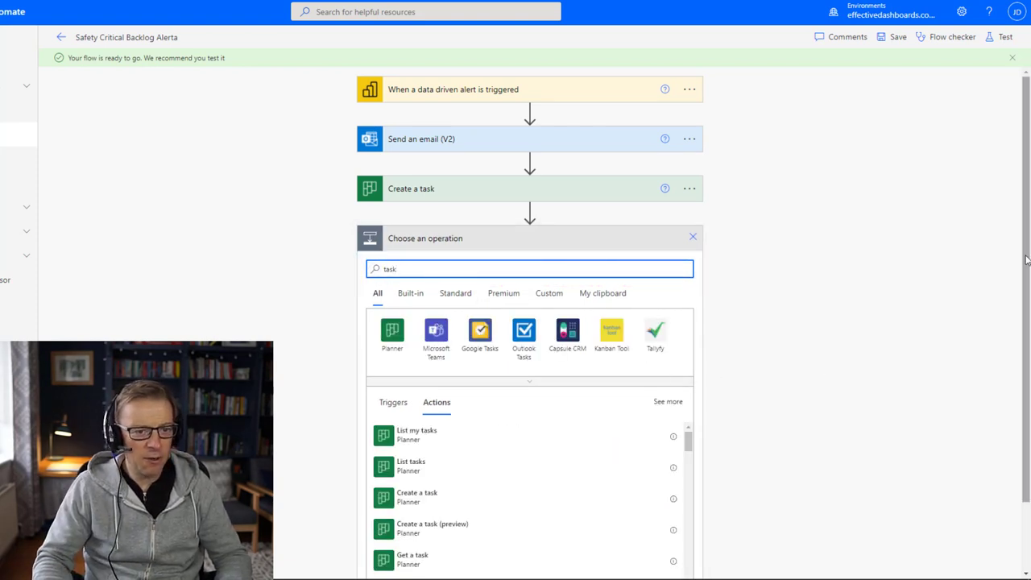
scroll(1027, 259, down, 1)
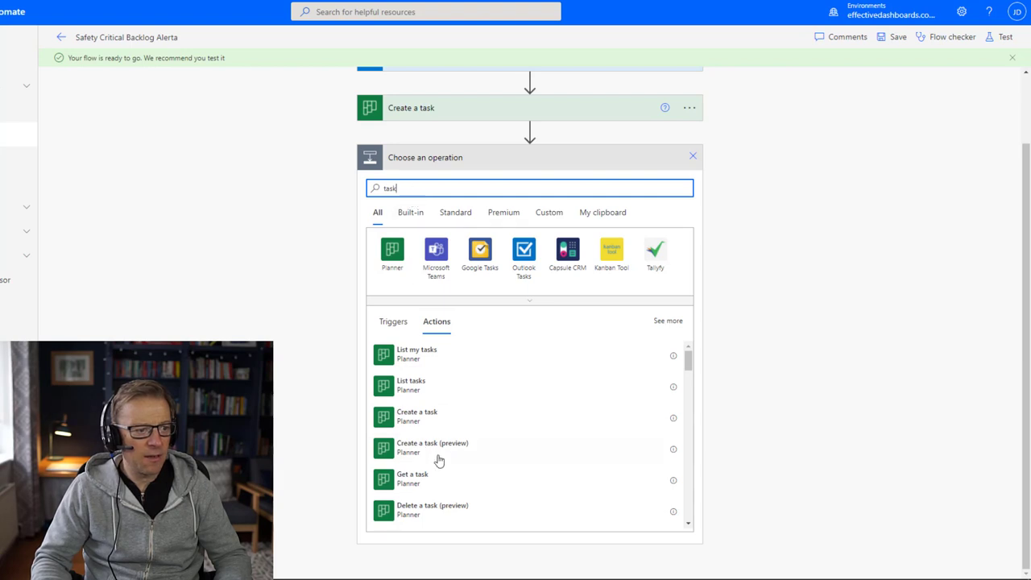
key(BackSpace)
key(BackSpace)
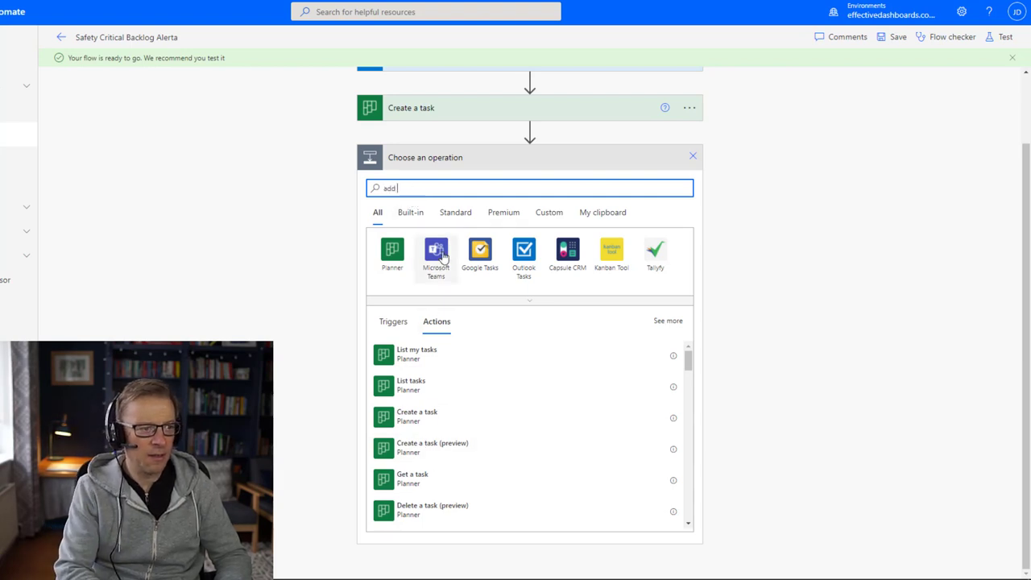
key(BackSpace)
key(BackSpace)
key(BackSpace)
key(BackSpace)
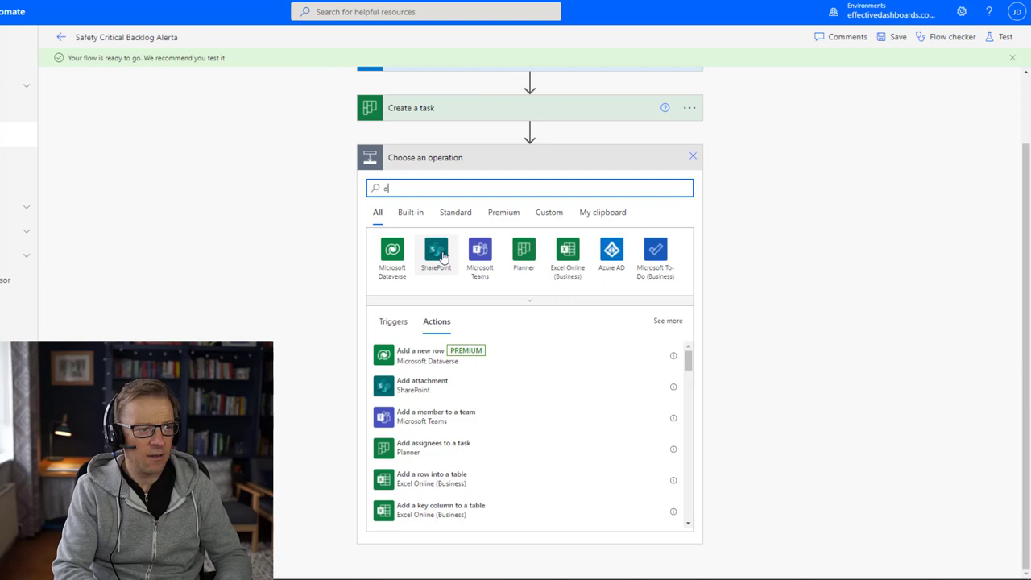
text(etail)
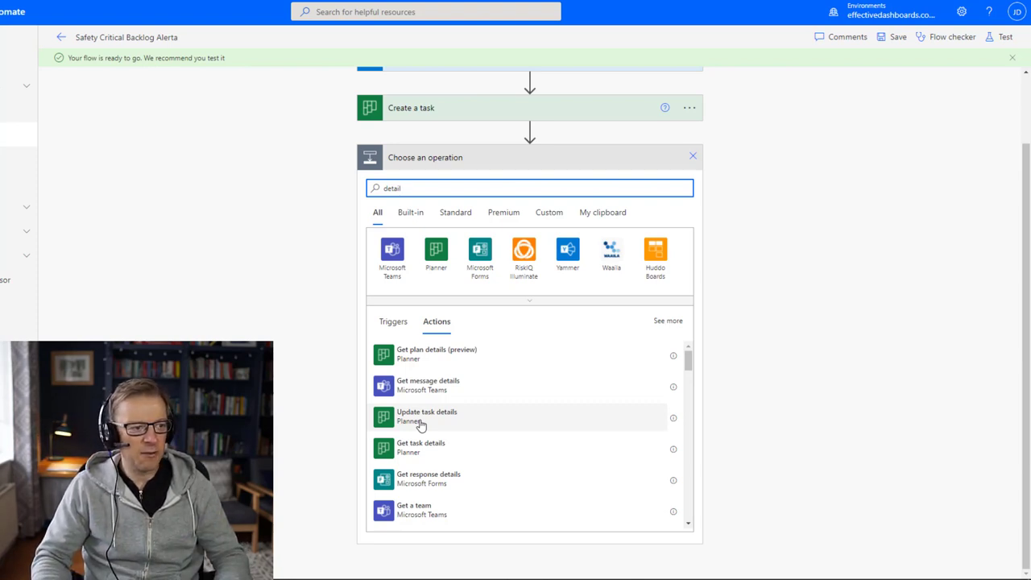
click(420, 424)
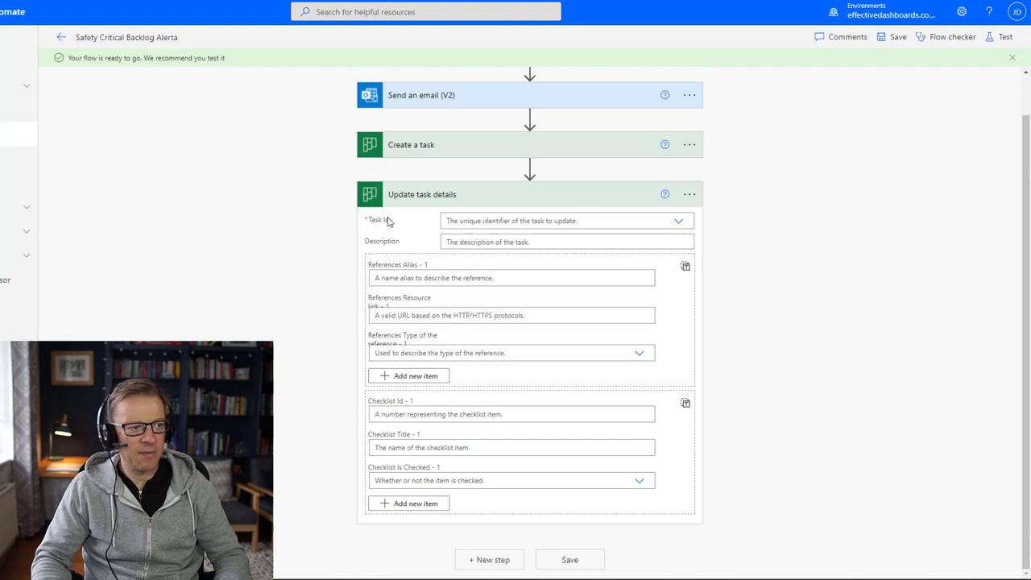
Step: Set Task Id to the Id output of Create a task as a custom value
click(675, 220)
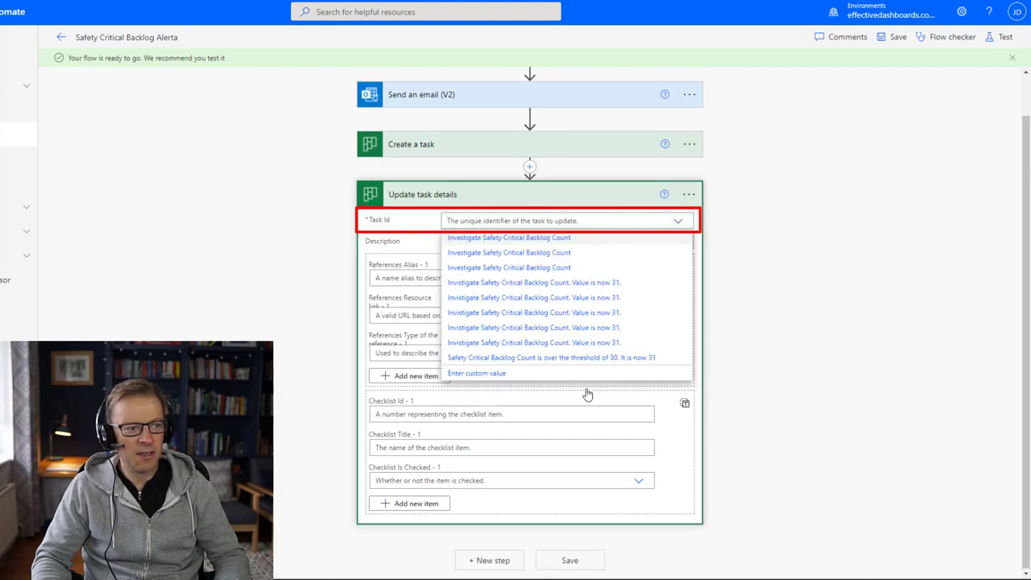
click(468, 374)
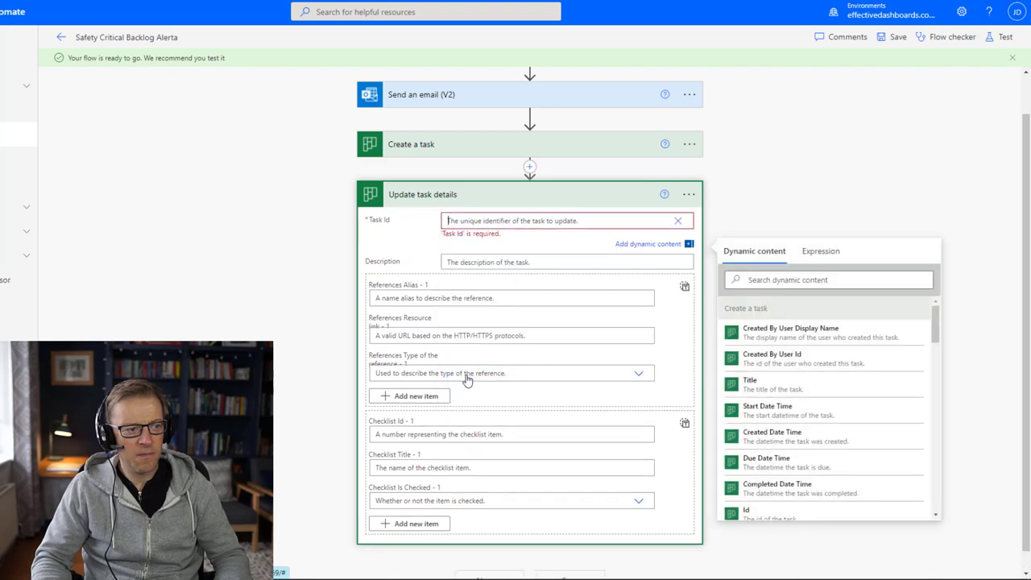
click(778, 512)
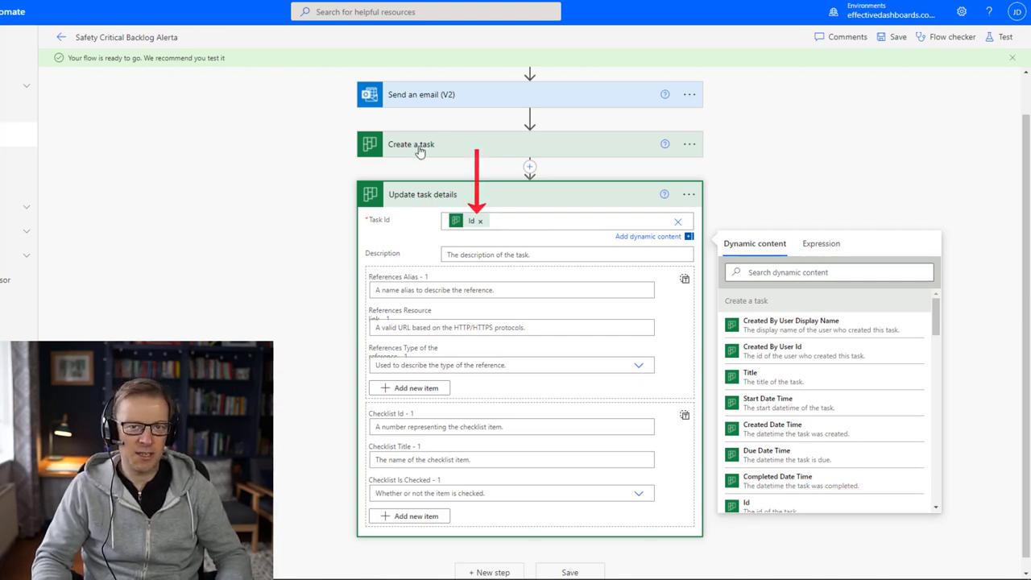
click(463, 254)
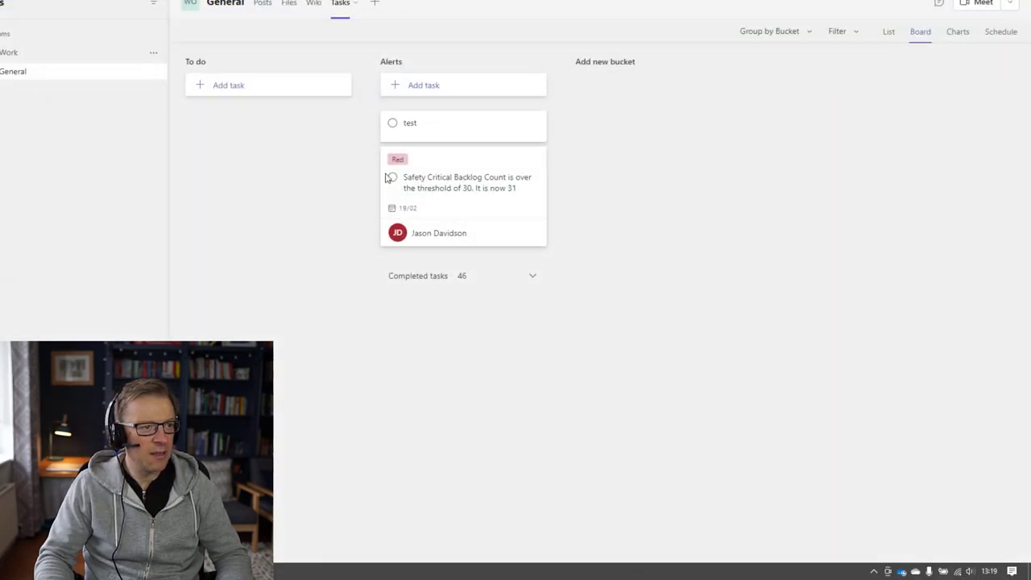
Step: Open the flow-created test task's details in Teams Planner to review it
click(443, 134)
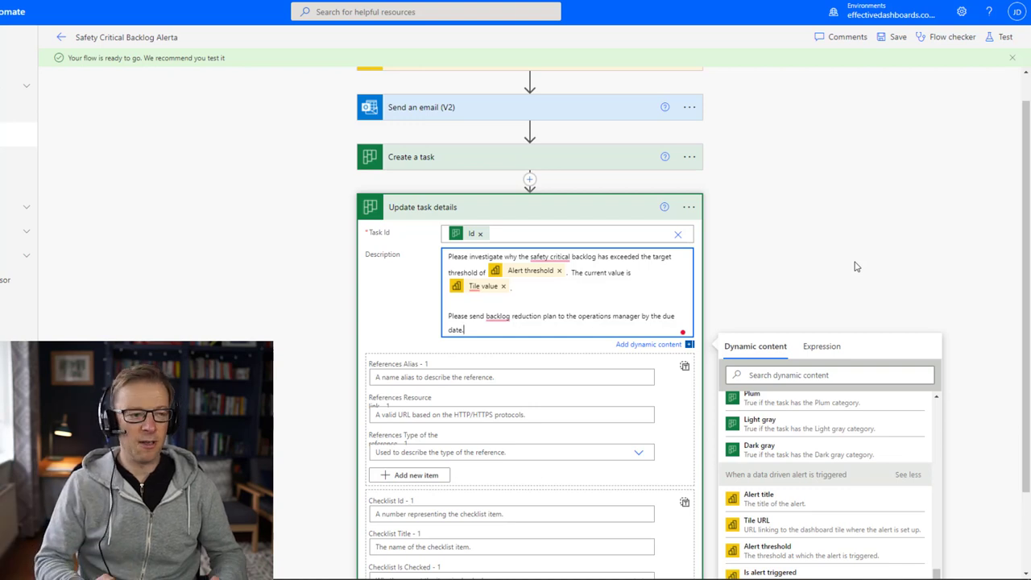
Step: Add a reference named 'Safety Critical Backlog Report' linking to the alert's Tile URL, with type Other
click(442, 376)
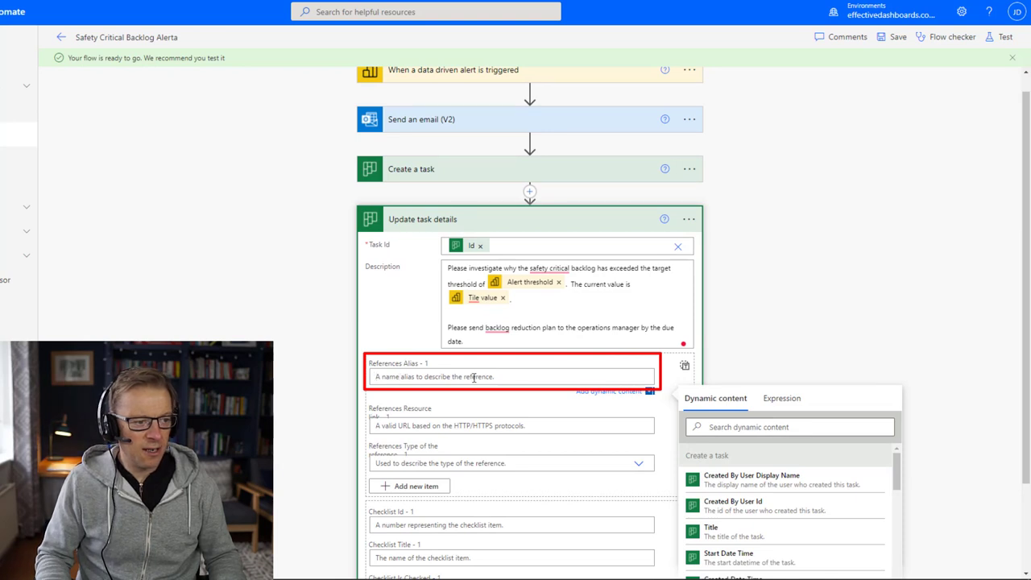
text(Safety Critical Backlog Report)
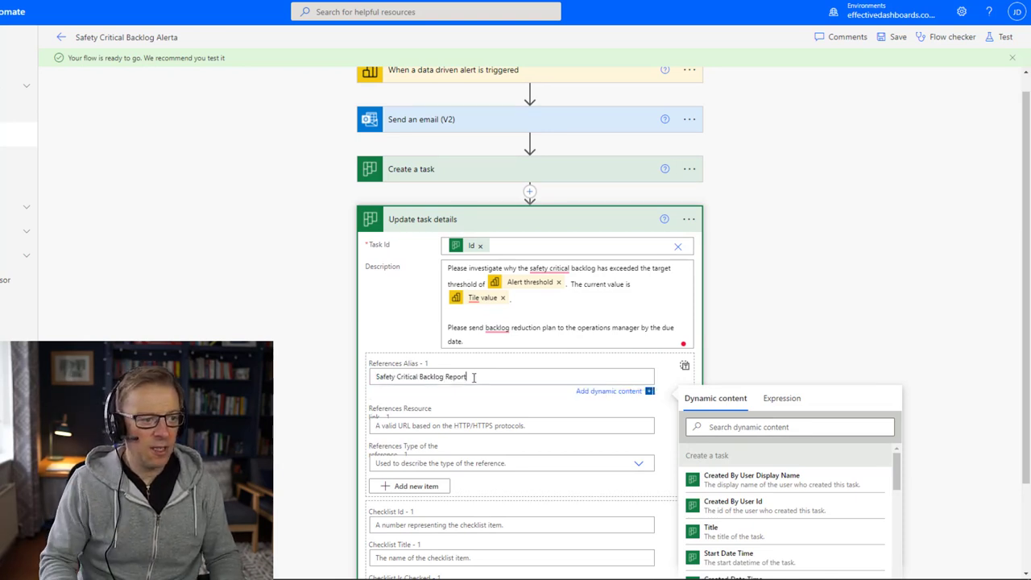
click(391, 426)
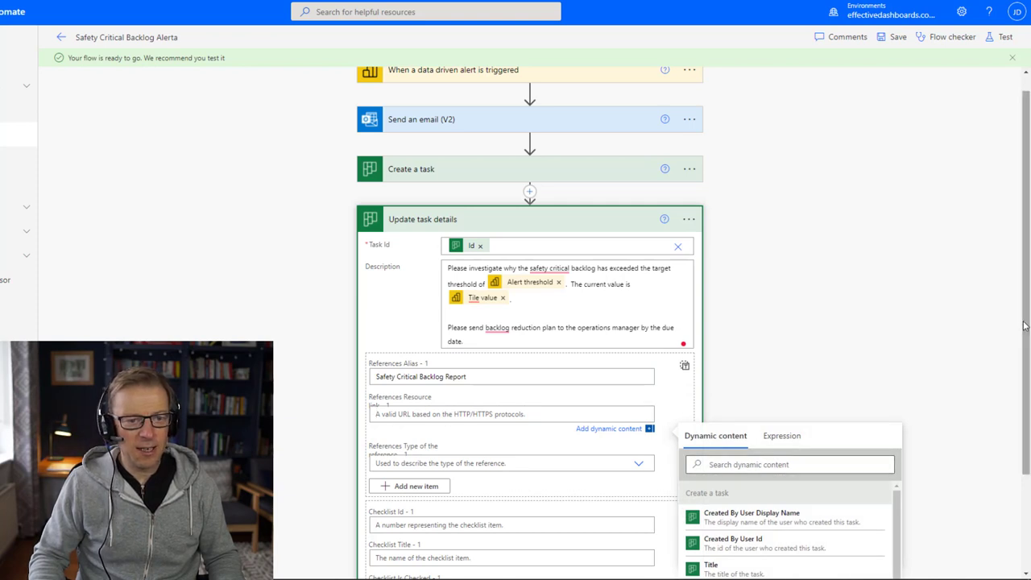
scroll(852, 561, down, 5)
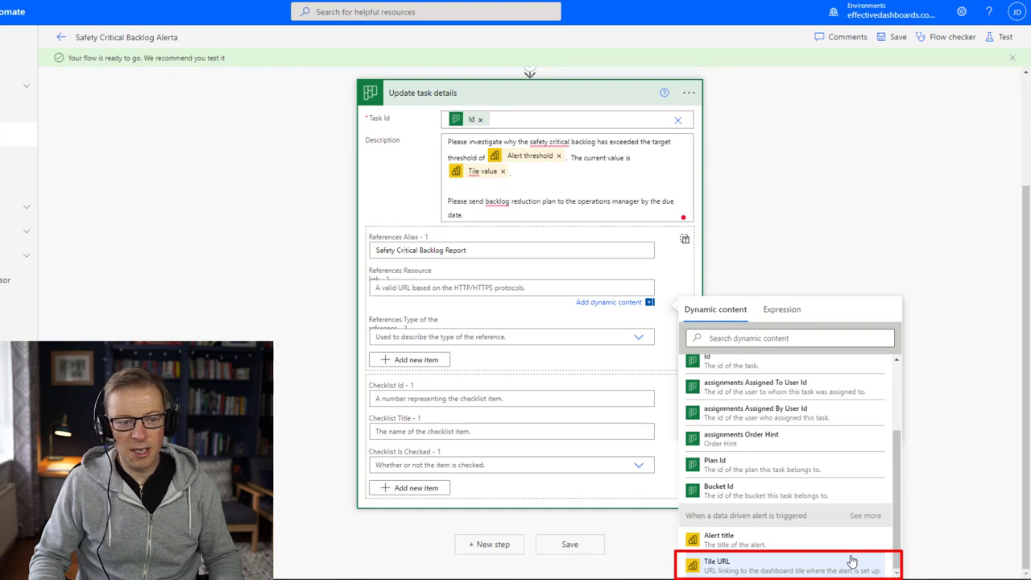
click(852, 561)
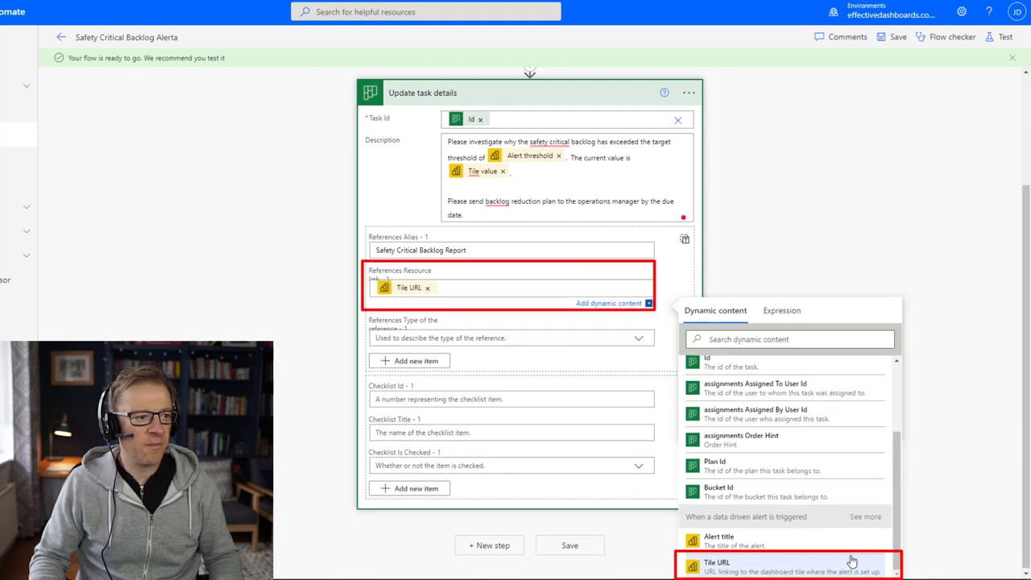
click(392, 338)
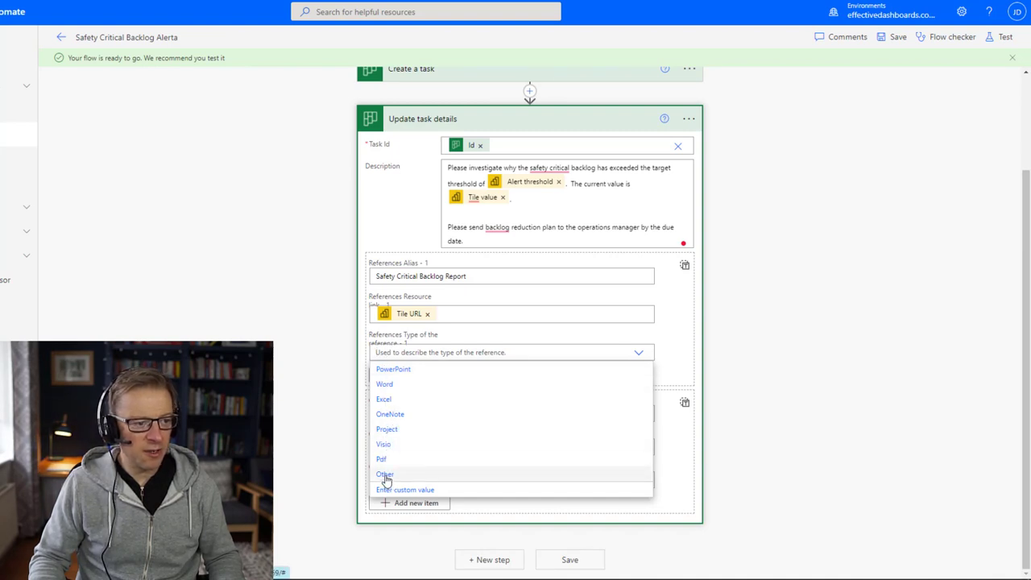
click(385, 475)
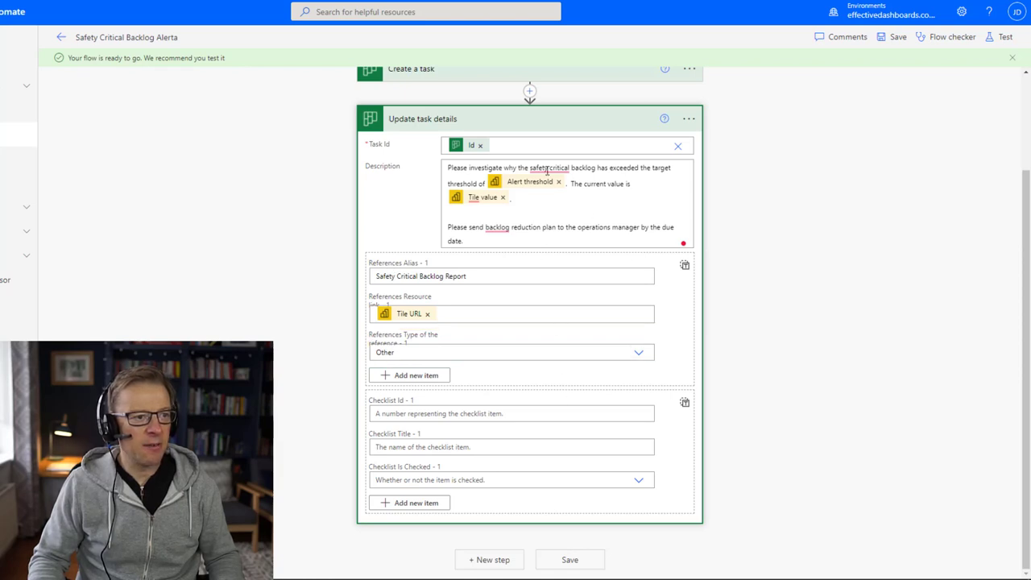
mouse_move(549, 168)
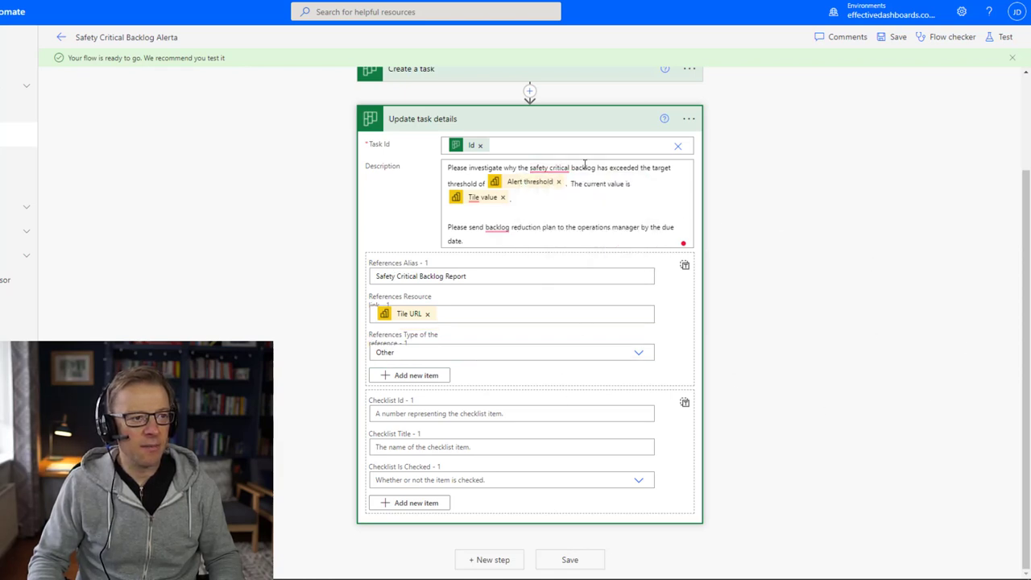
click(571, 120)
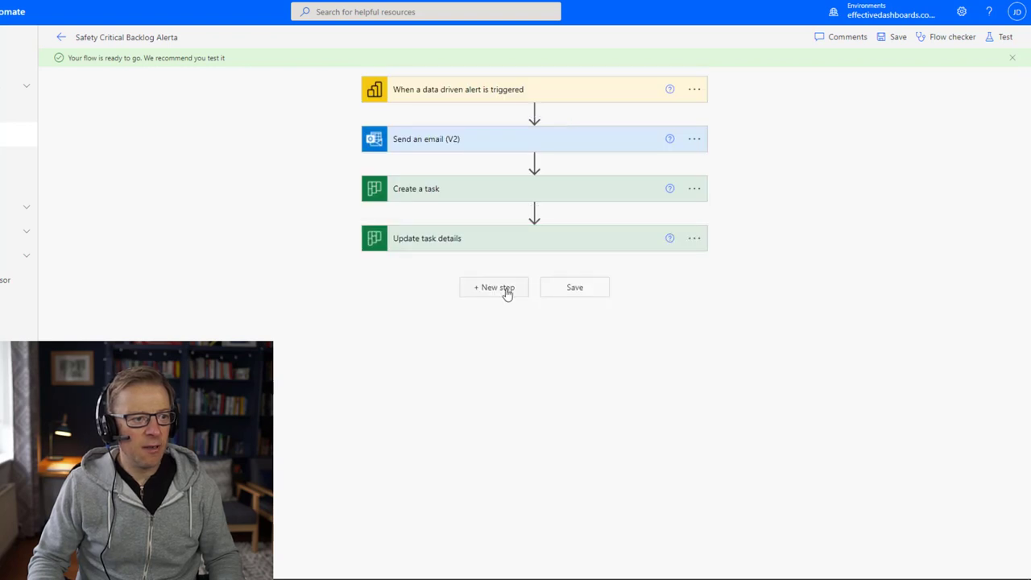
Step: Save the flow, then insert a Delay action between Create a task and Update task details
click(560, 290)
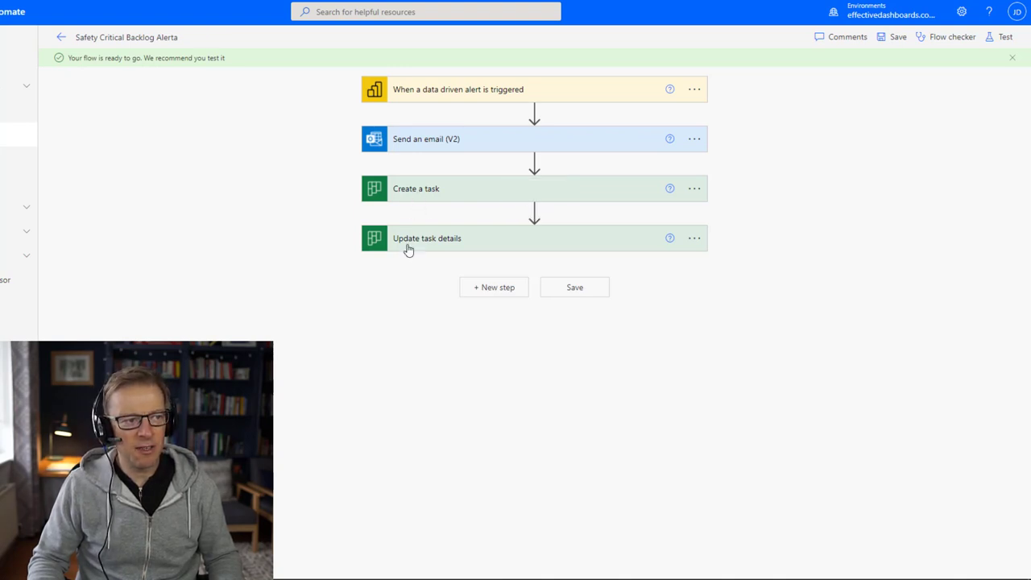
click(534, 211)
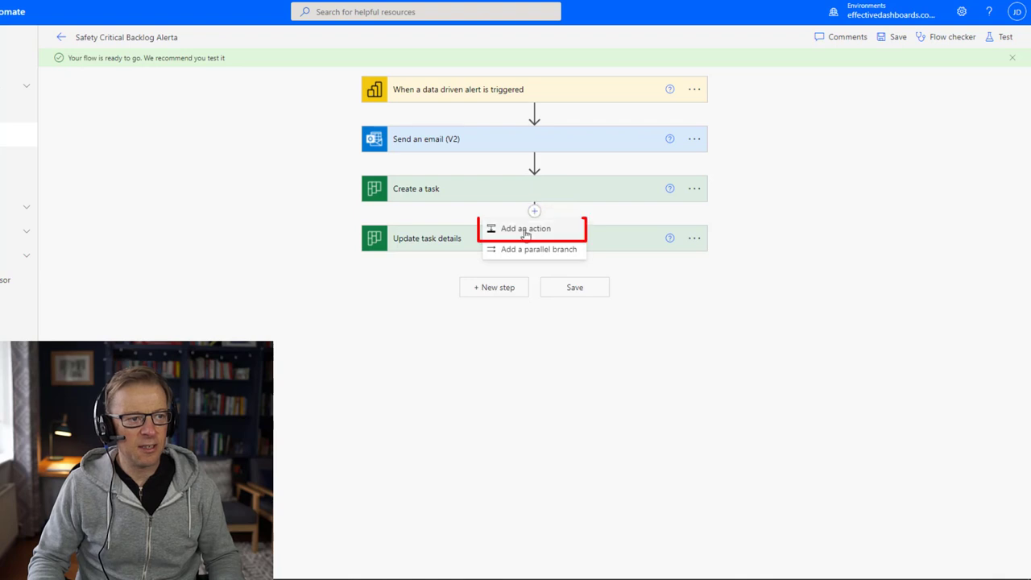
click(521, 230)
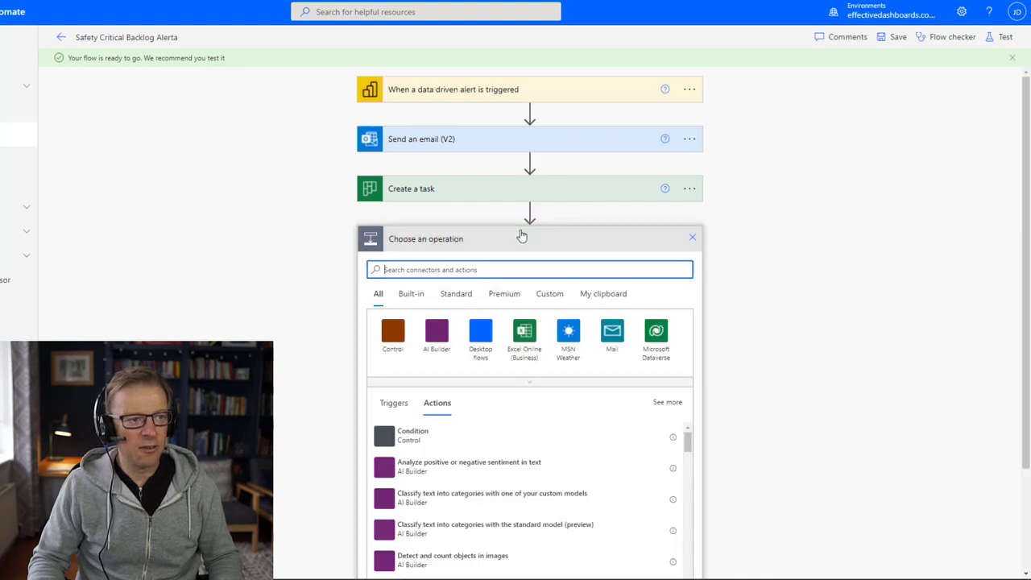
text(delay)
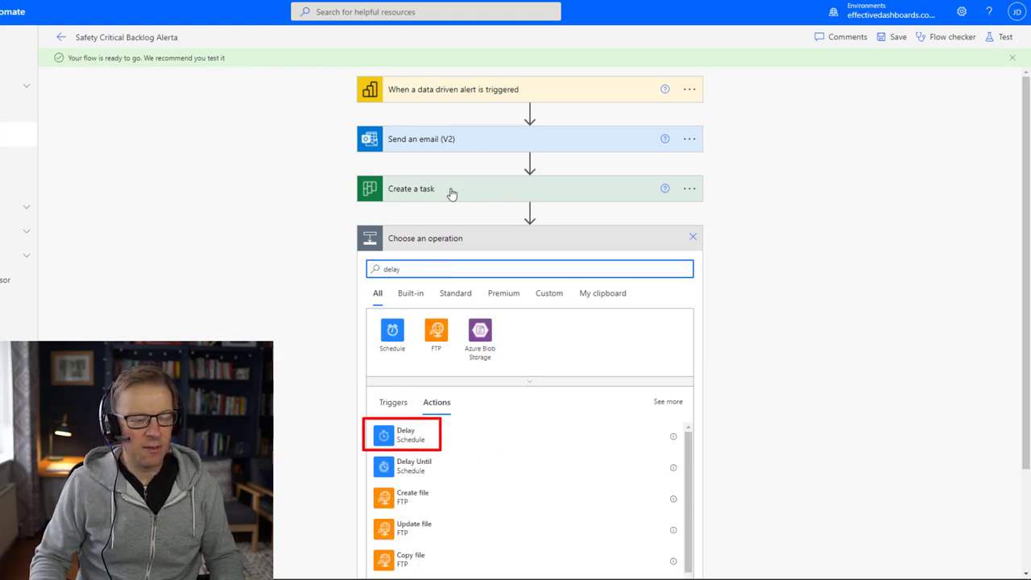
click(402, 438)
Step: Set the Delay count to 15 with unit Second
click(486, 271)
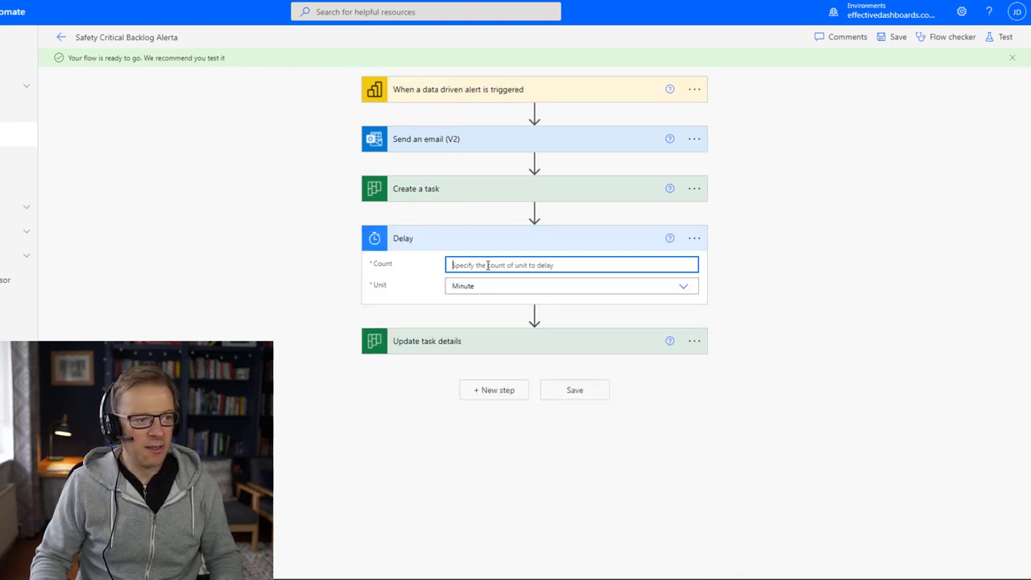
text(15)
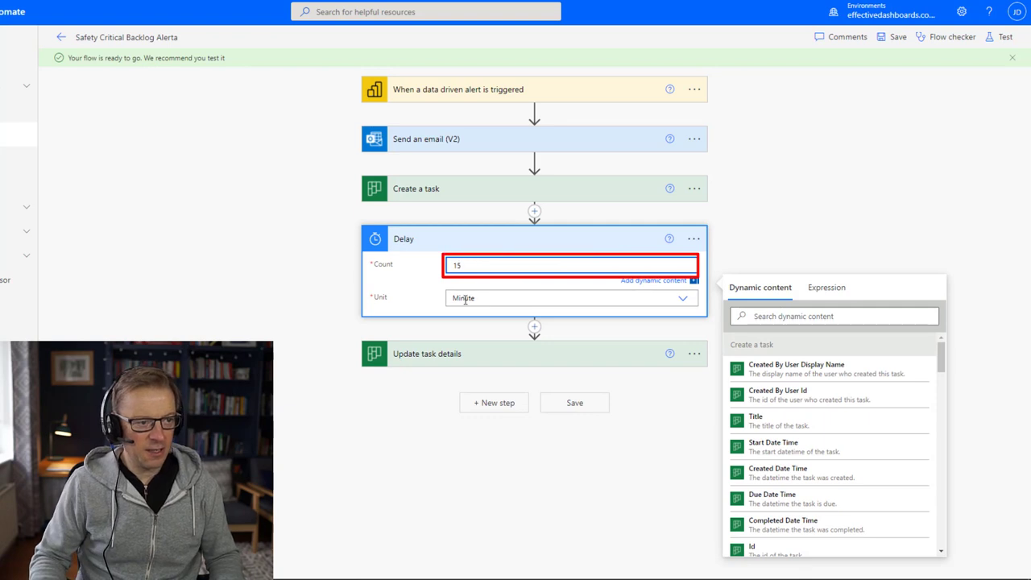
click(475, 297)
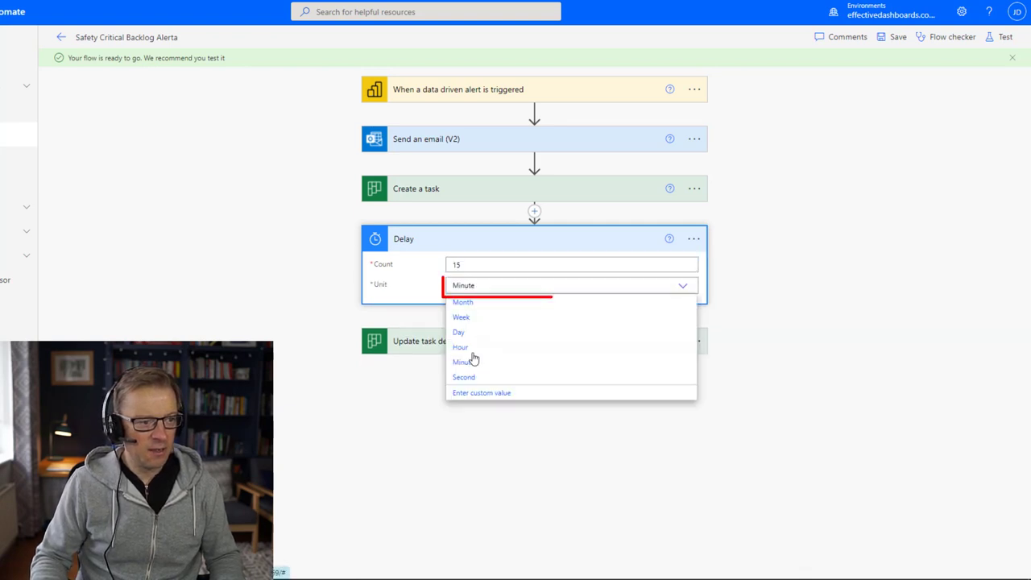
click(466, 376)
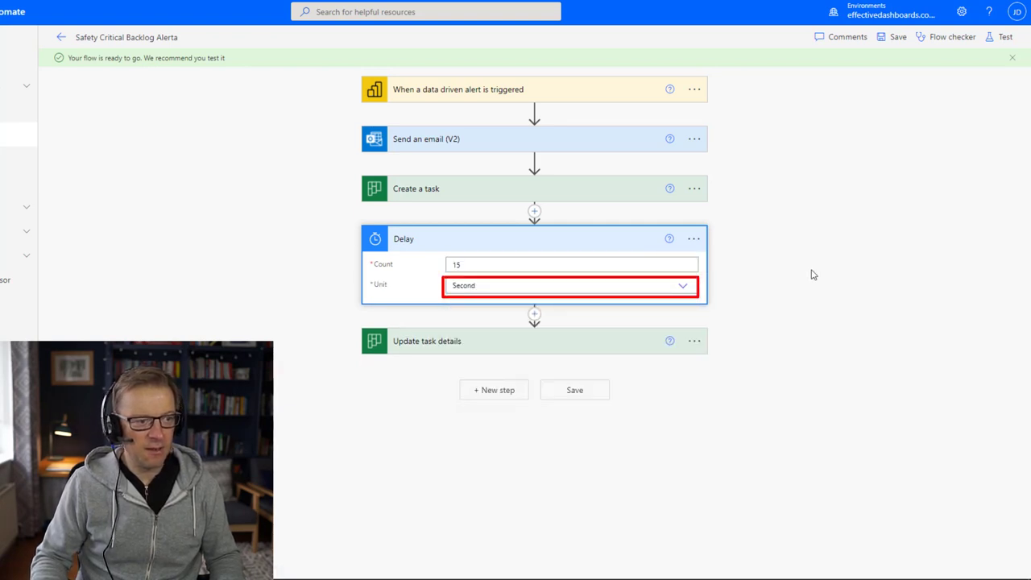
click(556, 238)
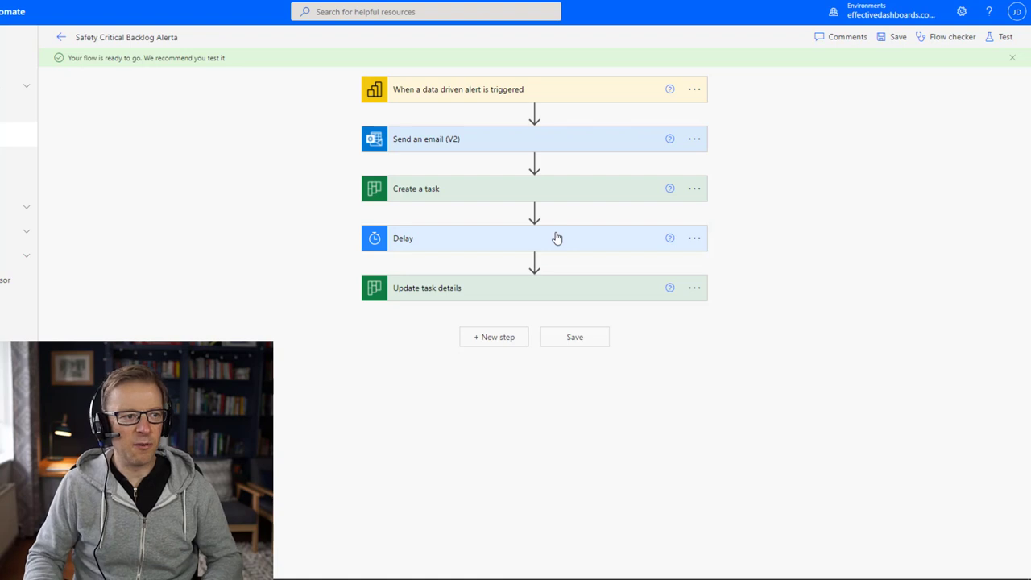
Step: Save the updated flow with its 15-second Delay step
click(563, 338)
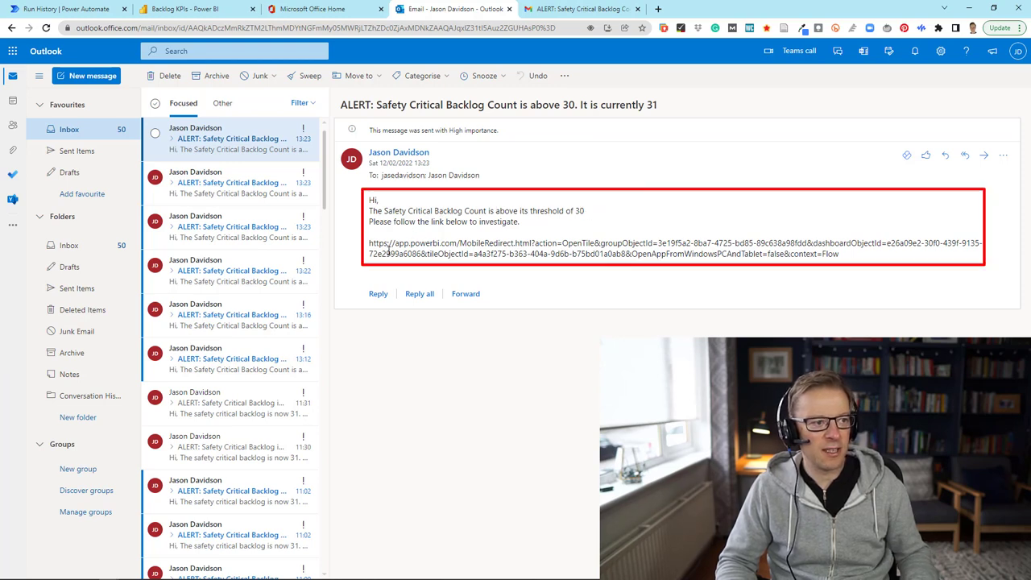
Step: Select the Power BI link in the Outlook alert email, then view the same alert in Gmail
drag(369, 244, 876, 274)
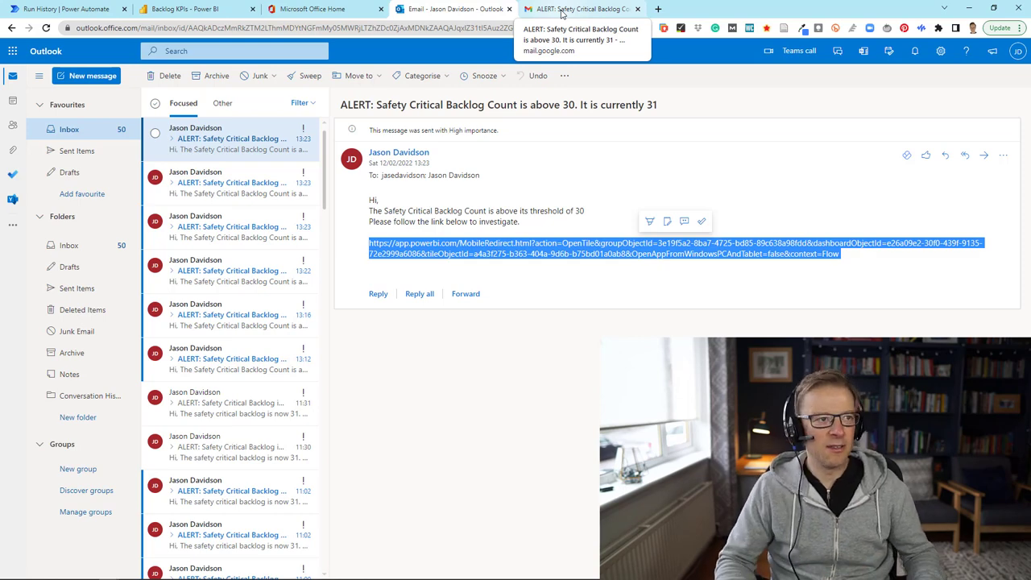
click(561, 15)
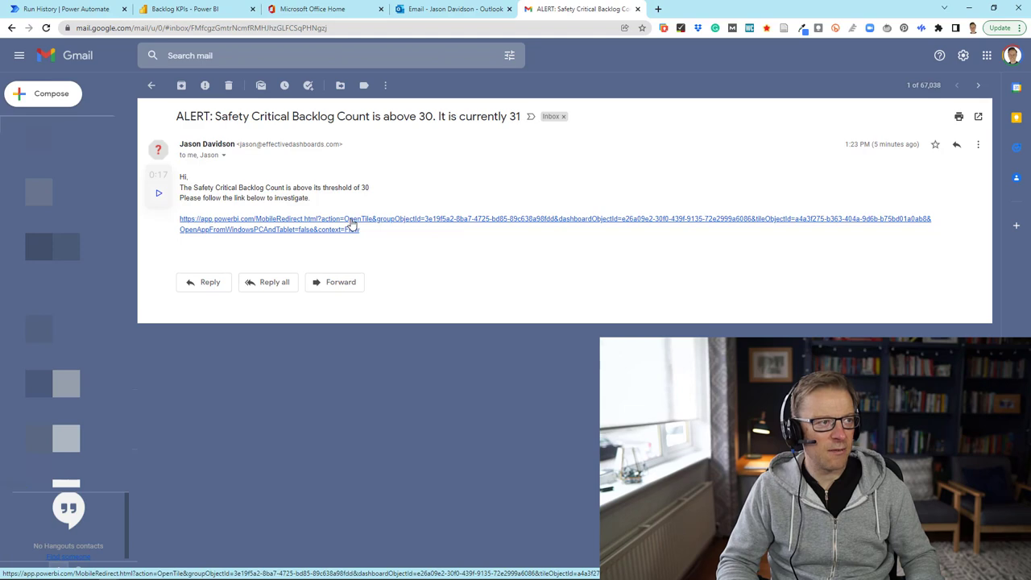
Step: Follow the Gmail alert's Power BI link to the Safety tile showing 31
click(352, 225)
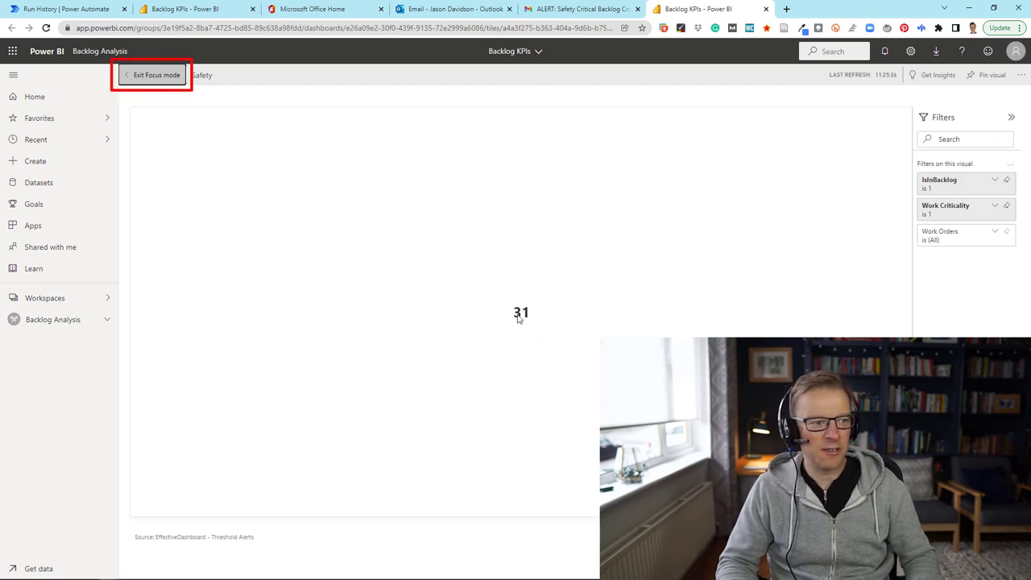
Step: Exit focus mode, open the Safety tile's report, then close the report tab
click(145, 75)
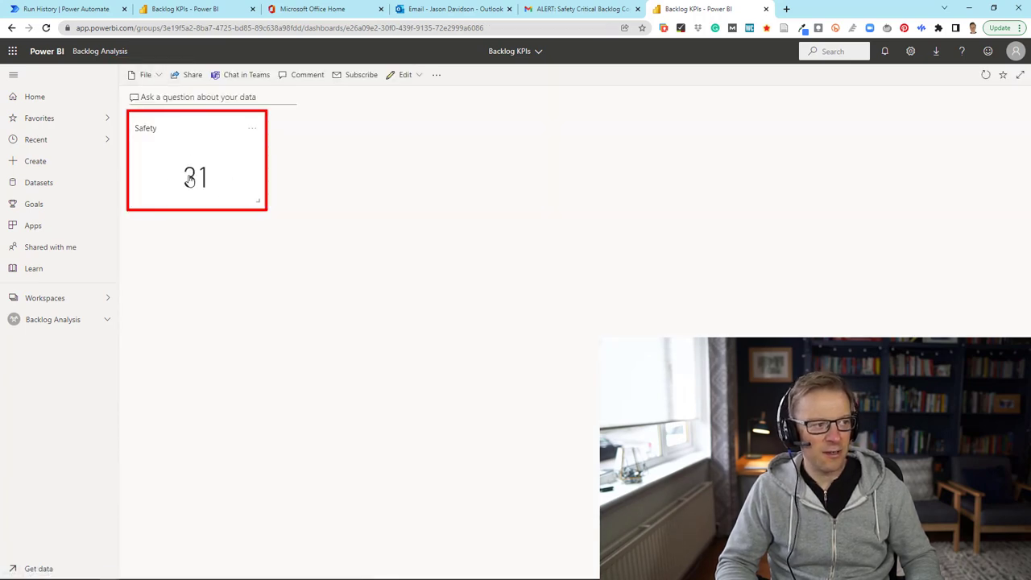
click(191, 178)
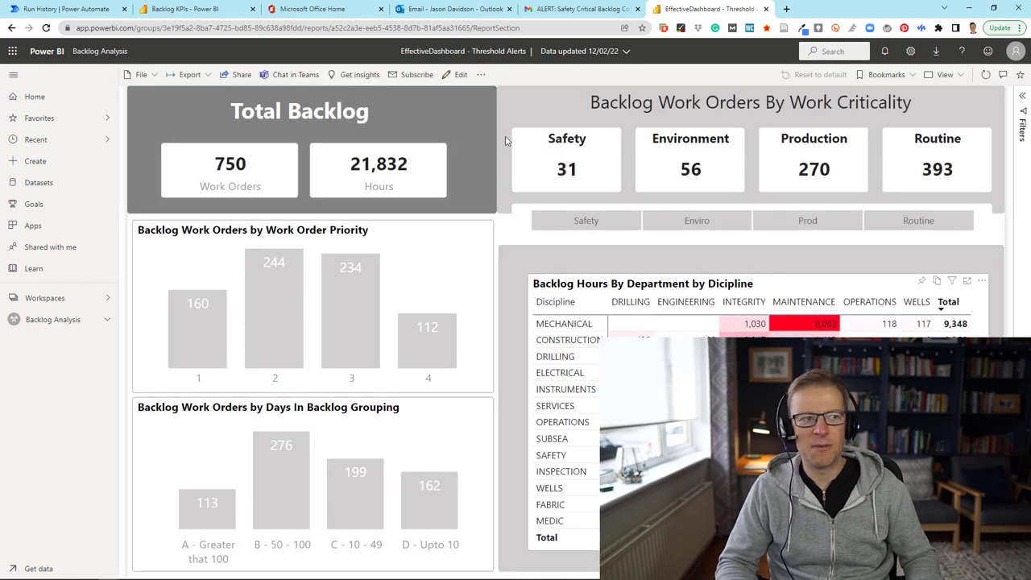
click(765, 10)
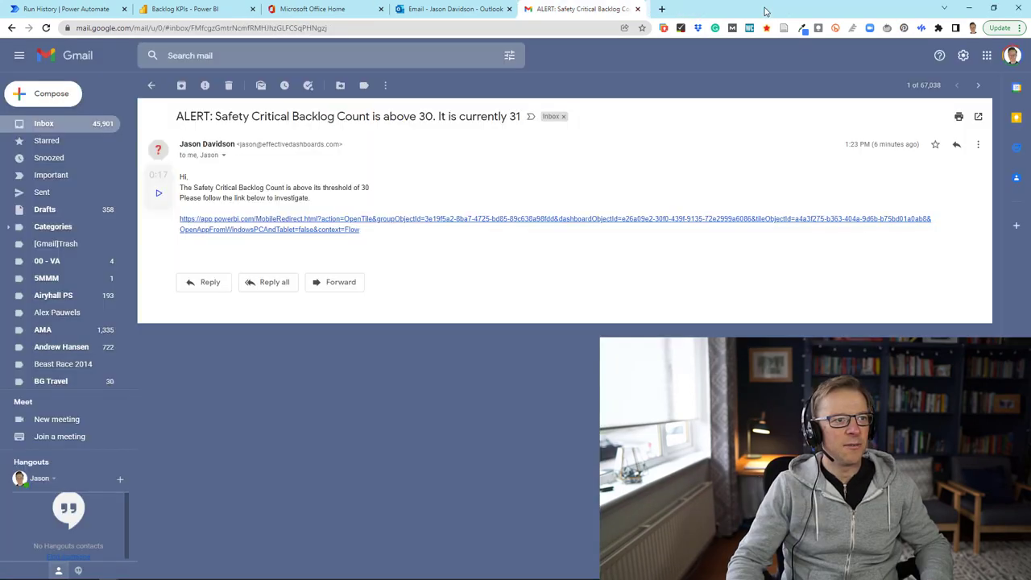
Step: Open the Alerts task in Teams Tasks and follow its report link to the Safety tile's report
click(247, 572)
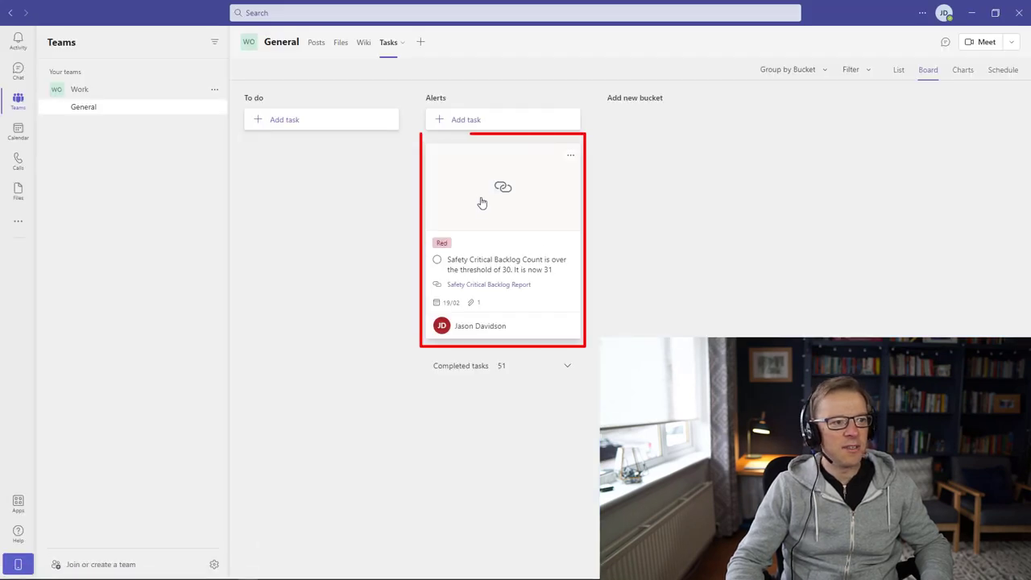
click(480, 264)
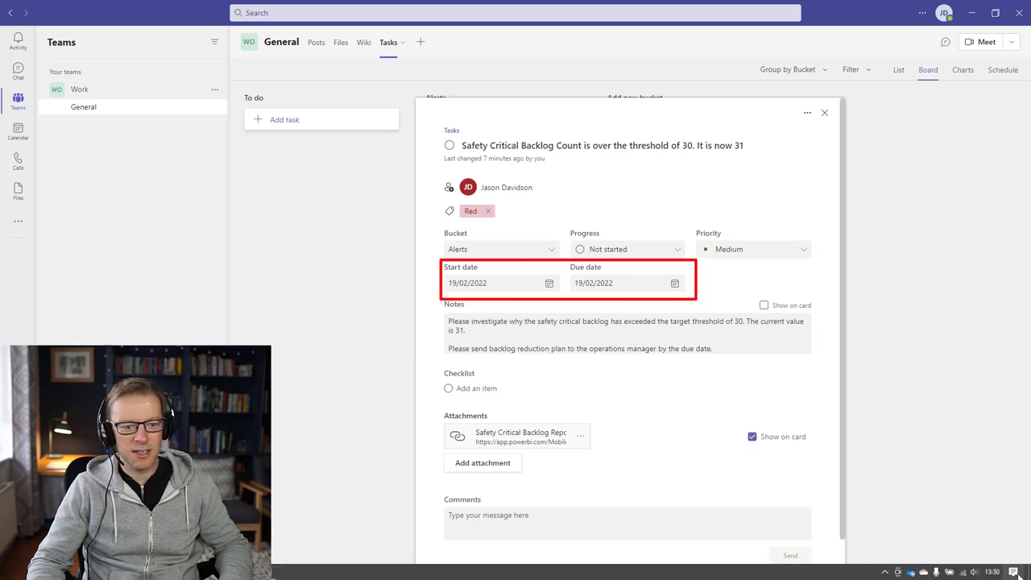
mouse_move(988, 572)
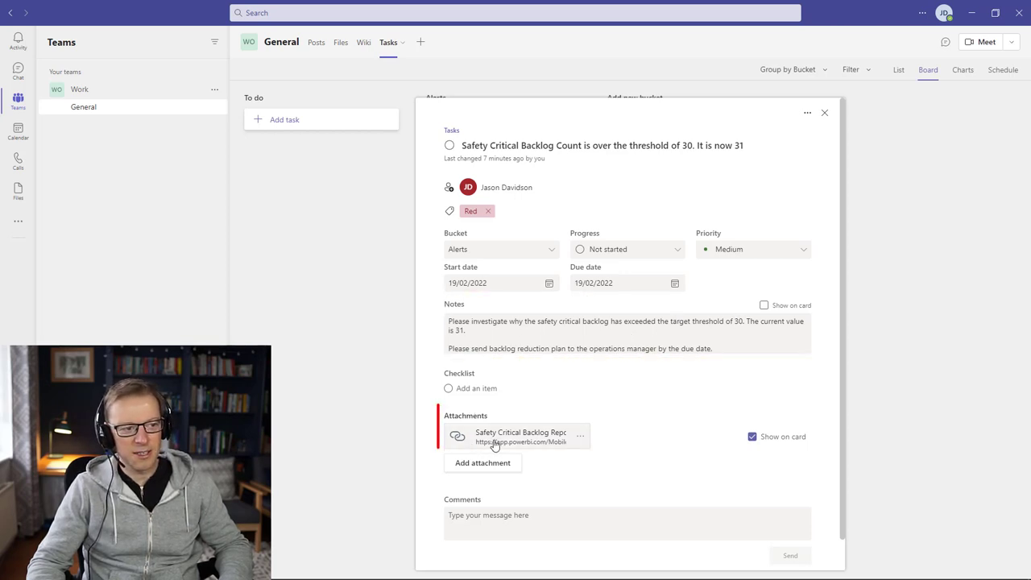
click(541, 440)
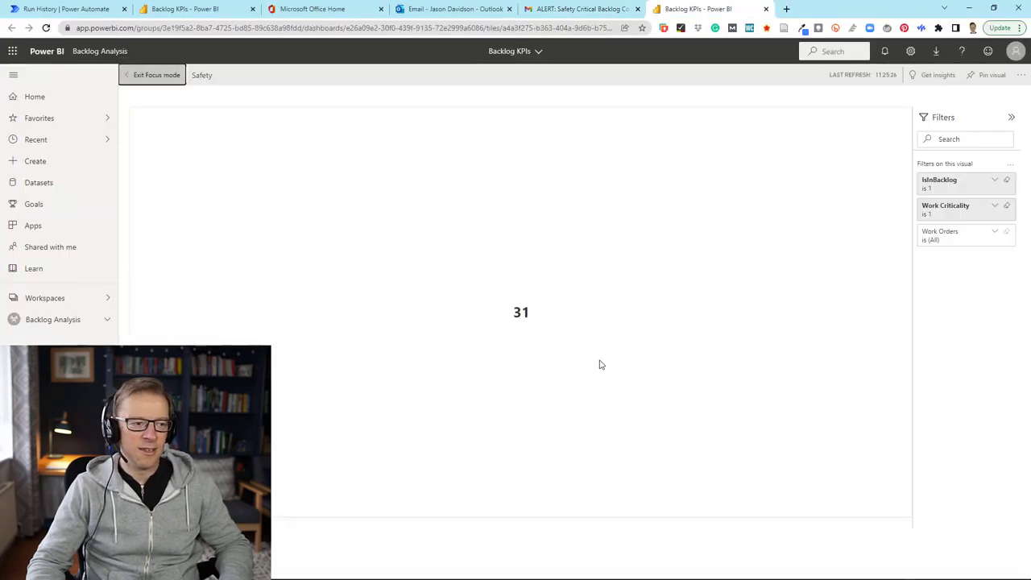
click(161, 78)
click(166, 154)
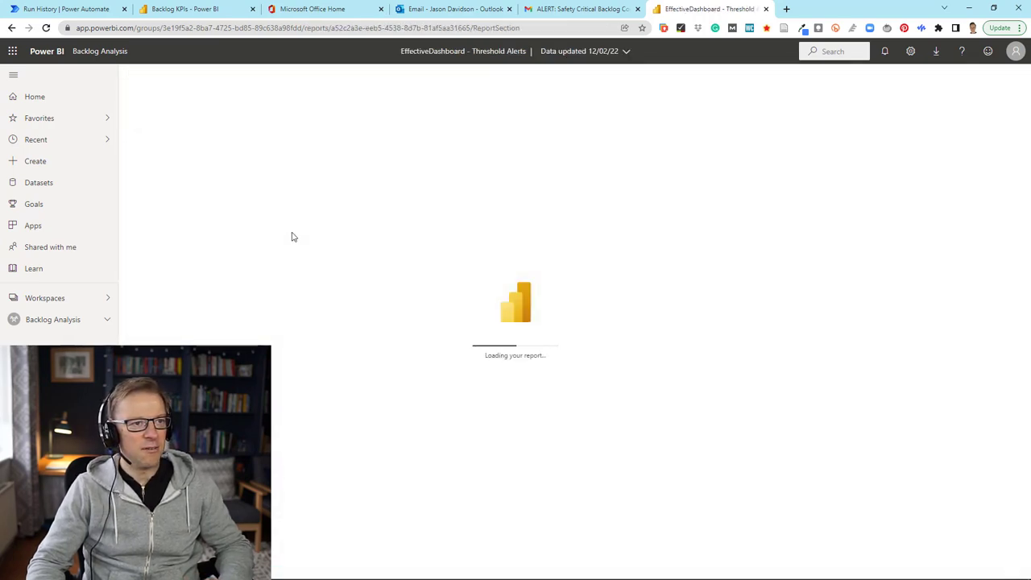